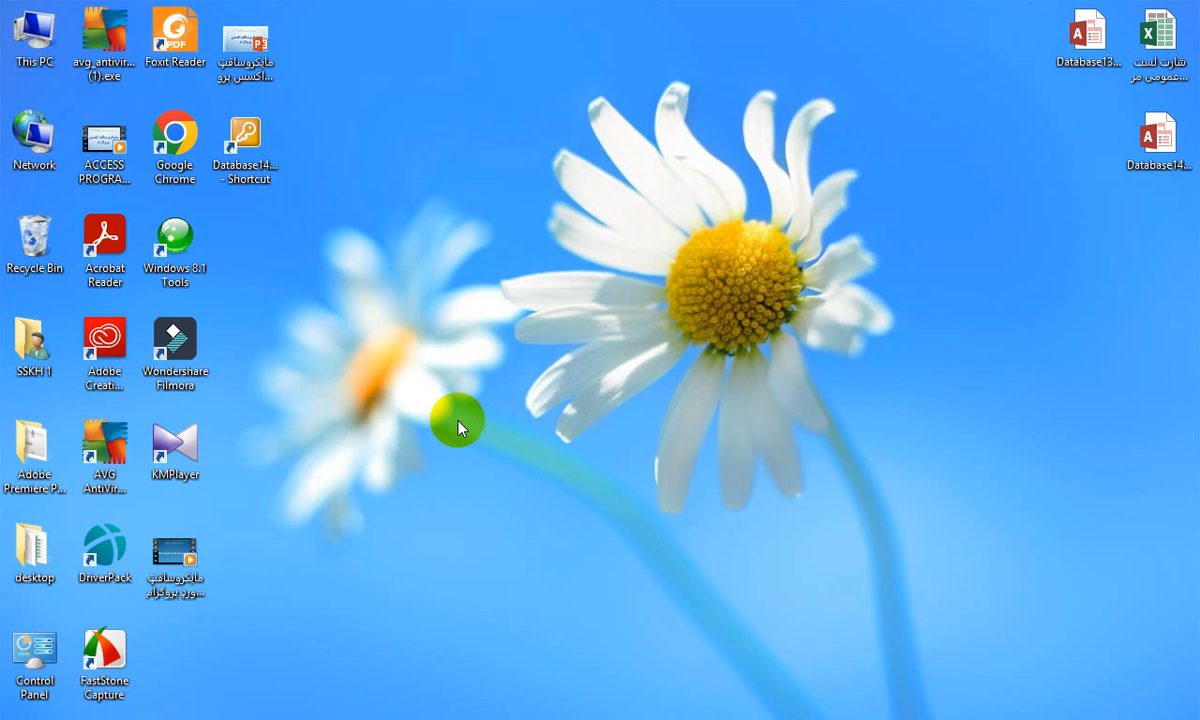
Launch Word with the winword run command and create a blank document
{"action": "key", "text": "super+r"}
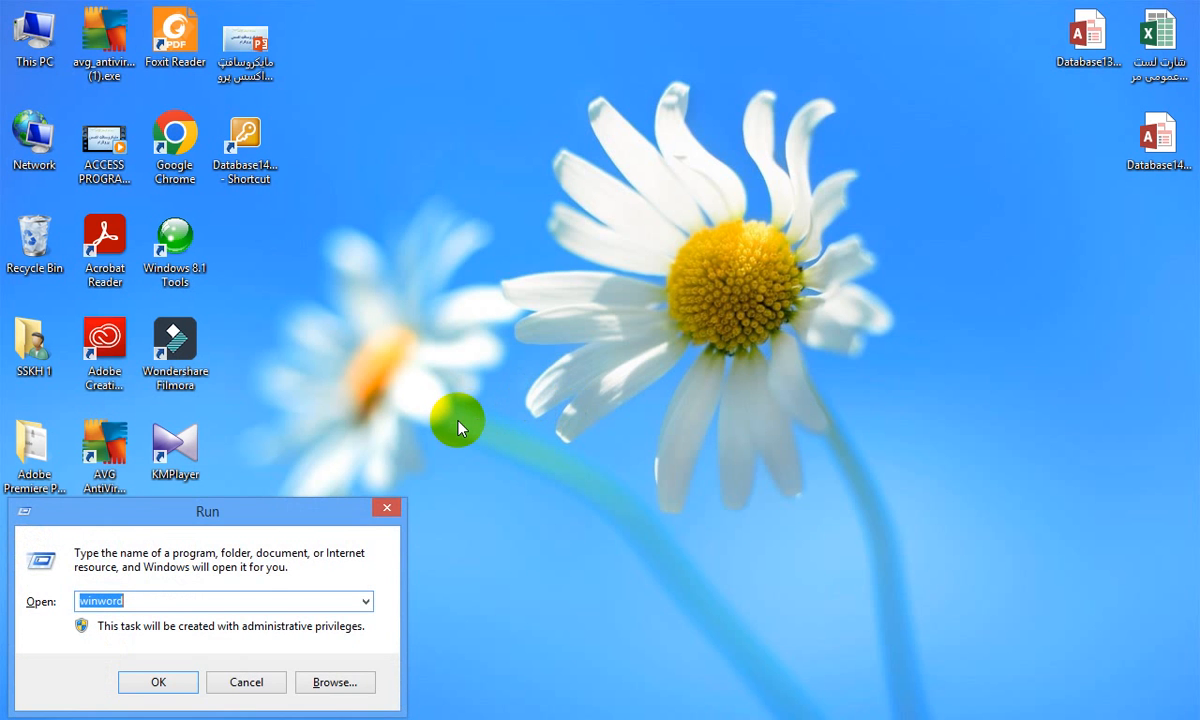
{"action": "type", "text": "ئس"}
{"action": "key", "text": "BackSpace"}
{"action": "key", "text": "BackSpace"}
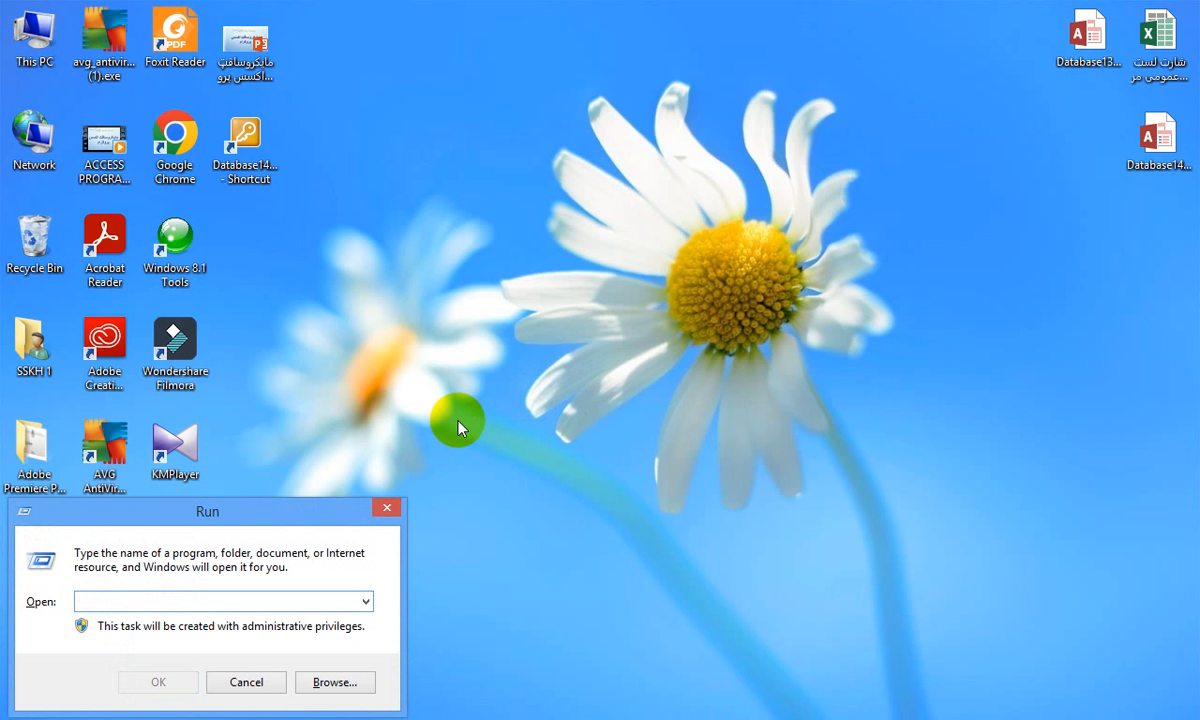
{"action": "type", "text": "winword"}
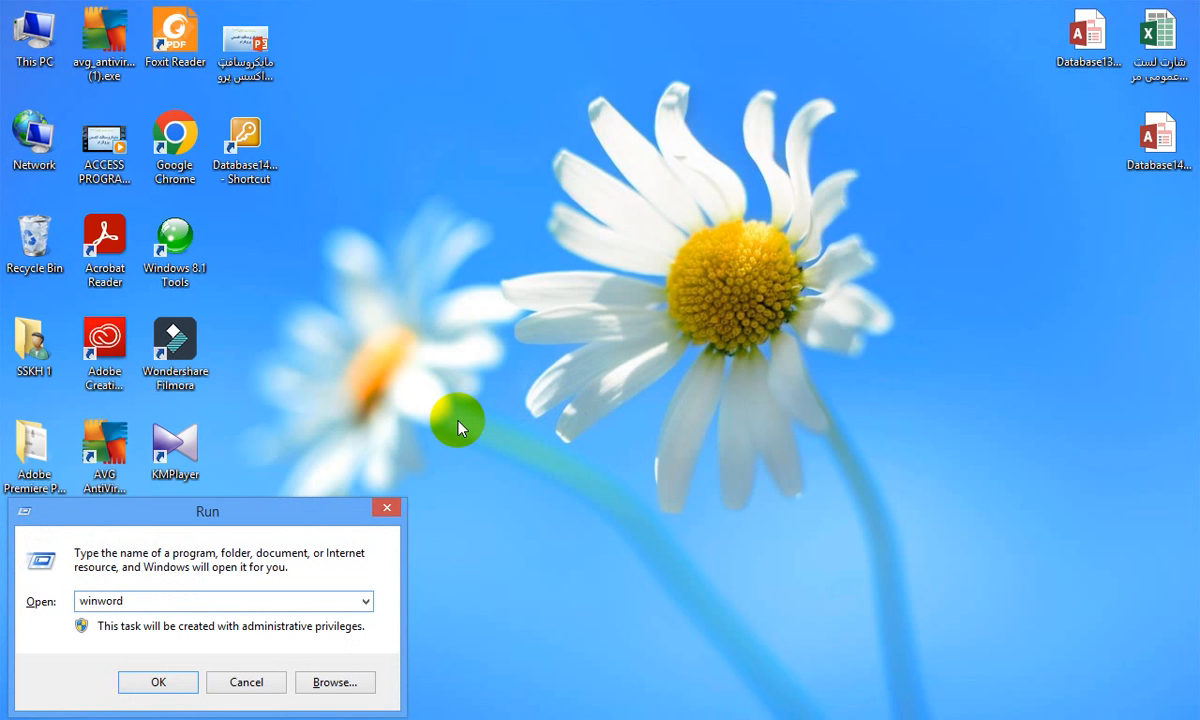
{"action": "key", "text": "Return"}
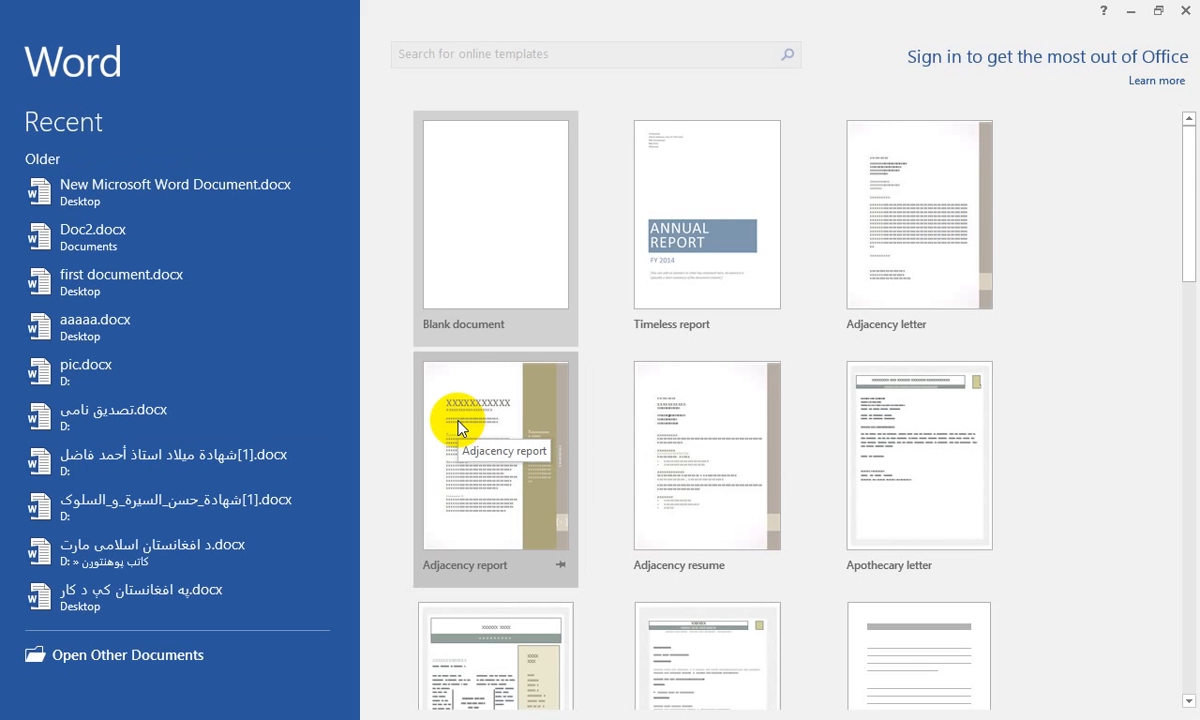
{"action": "left_click", "coordinate": [497, 244]}
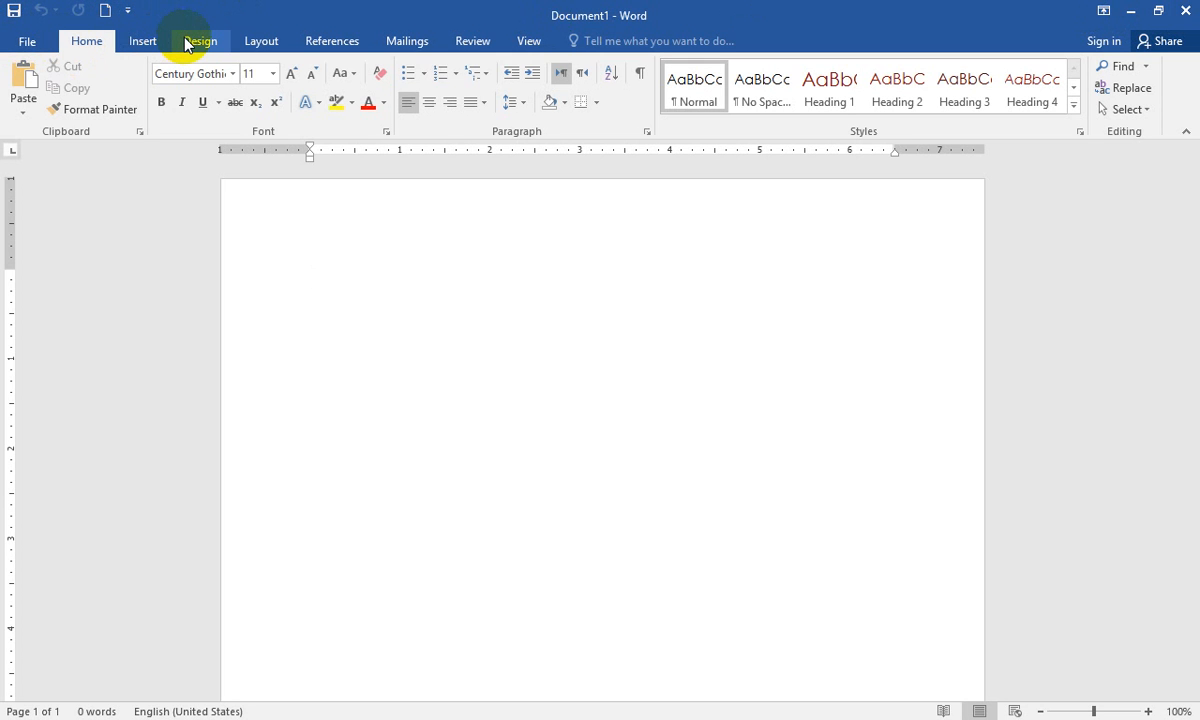
{"action": "left_click", "coordinate": [29, 42]}
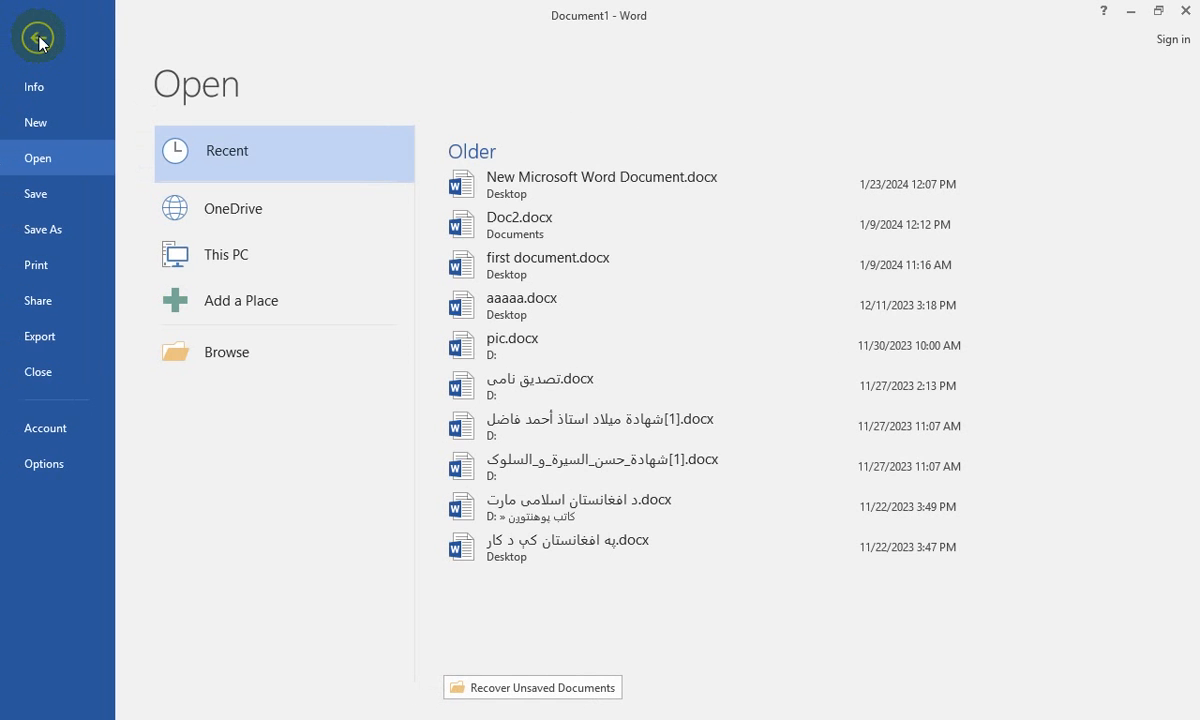
{"action": "left_click", "coordinate": [40, 40]}
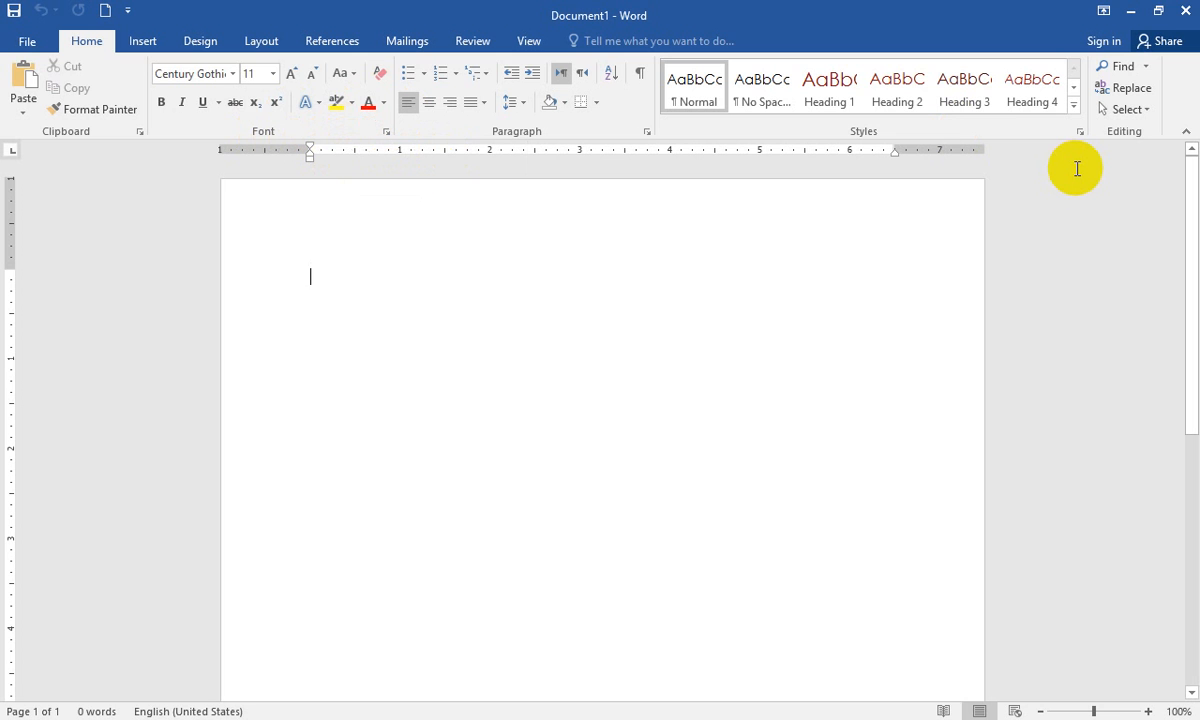
{"action": "left_click", "coordinate": [1192, 222]}
{"action": "left_click_drag", "start_coordinate": [1192, 222], "coordinate": [1187, 134]}
View the new document's Info page and return to the empty page
{"action": "left_click", "coordinate": [30, 44]}
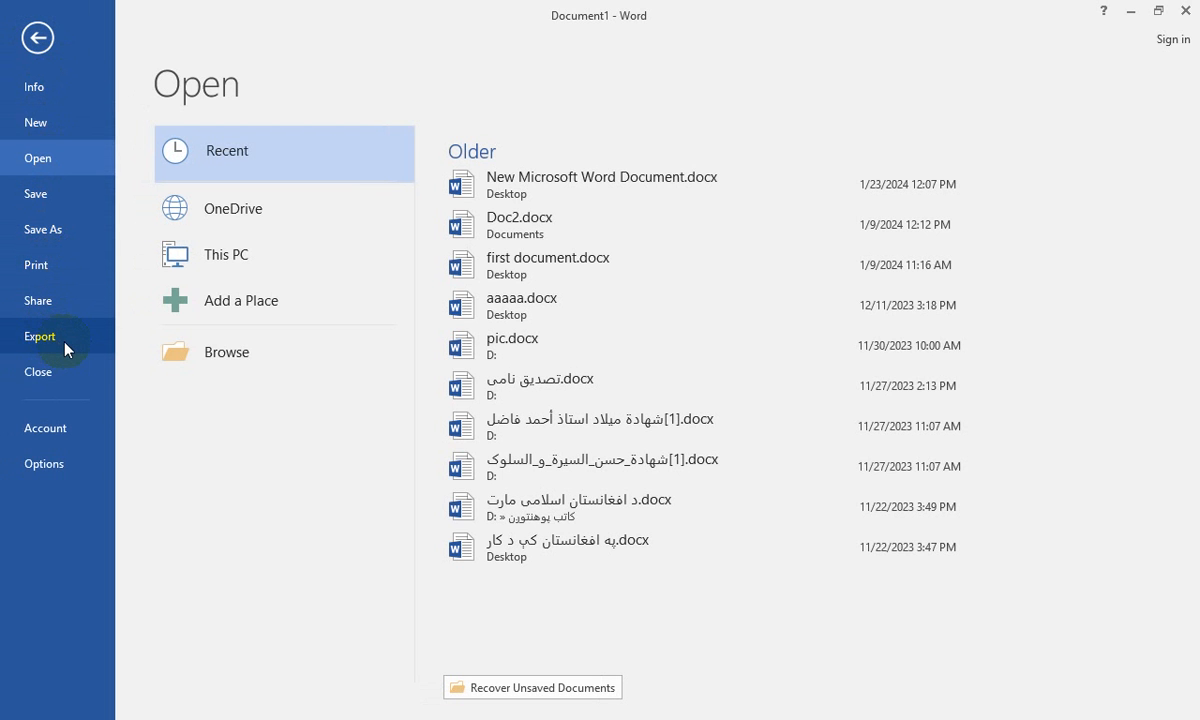
{"action": "left_click", "coordinate": [37, 89]}
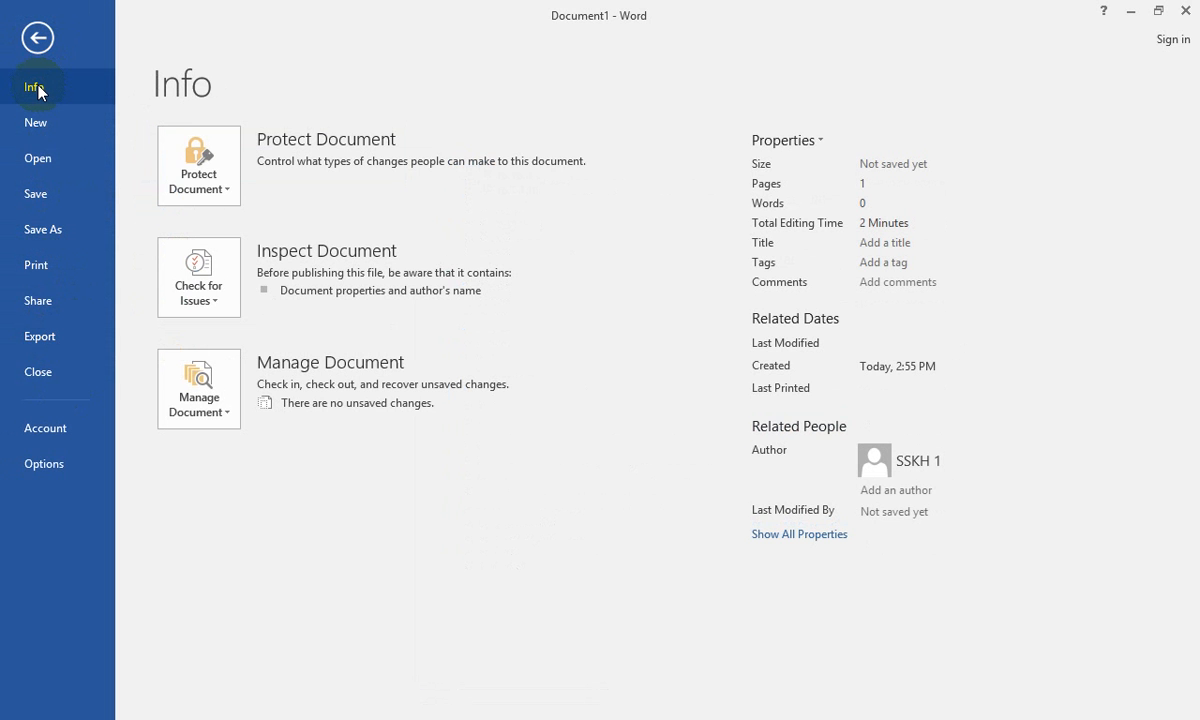
{"action": "left_click", "coordinate": [48, 34]}
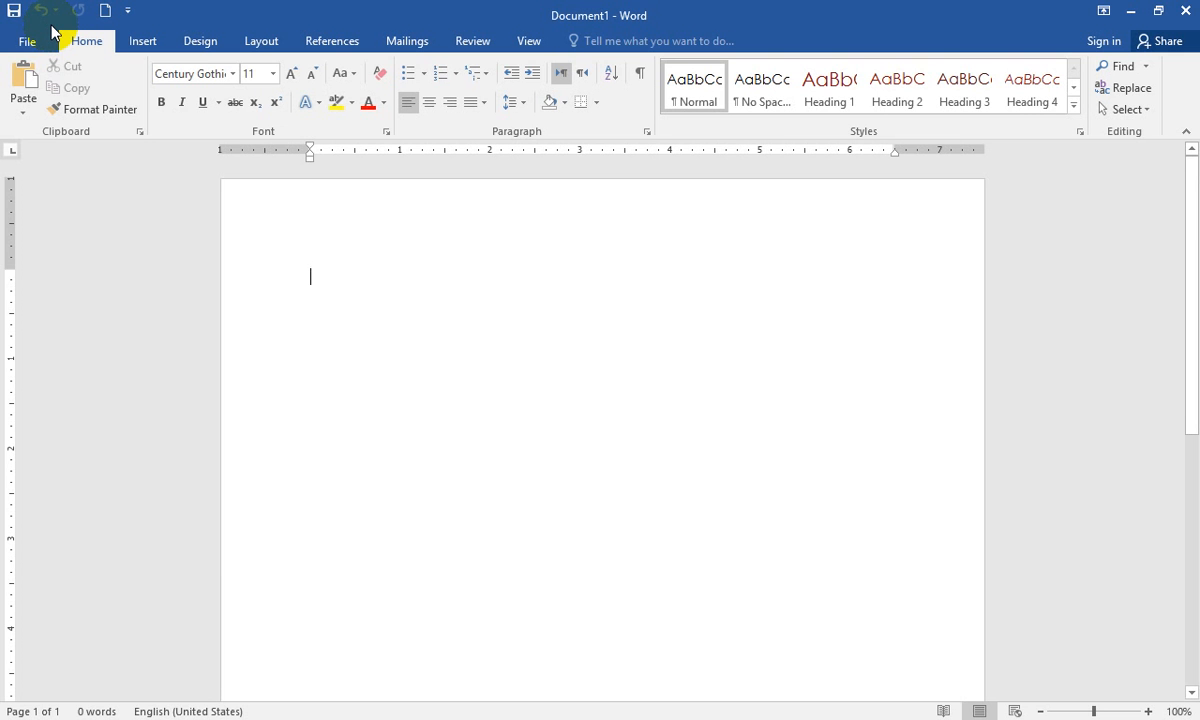
Generate sample paragraphs in the blank document with the =rand() function
{"action": "type", "text": "=rand"}
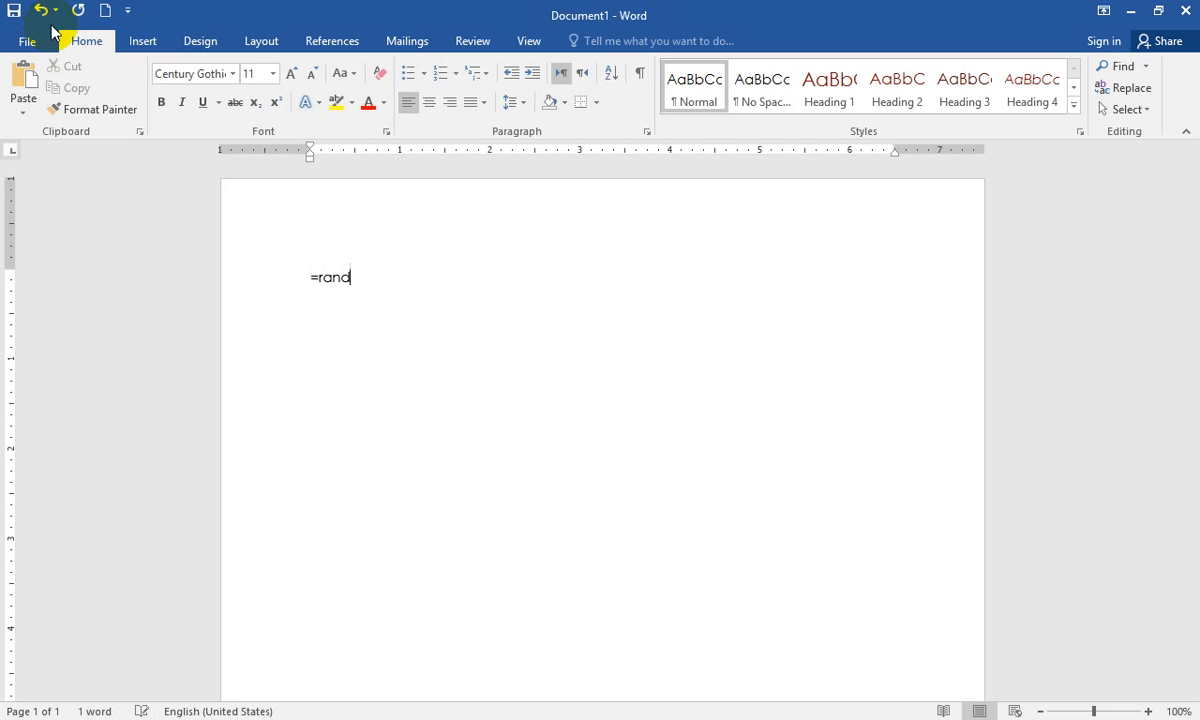
{"action": "type", "text": "()"}
{"action": "key", "text": "Return"}
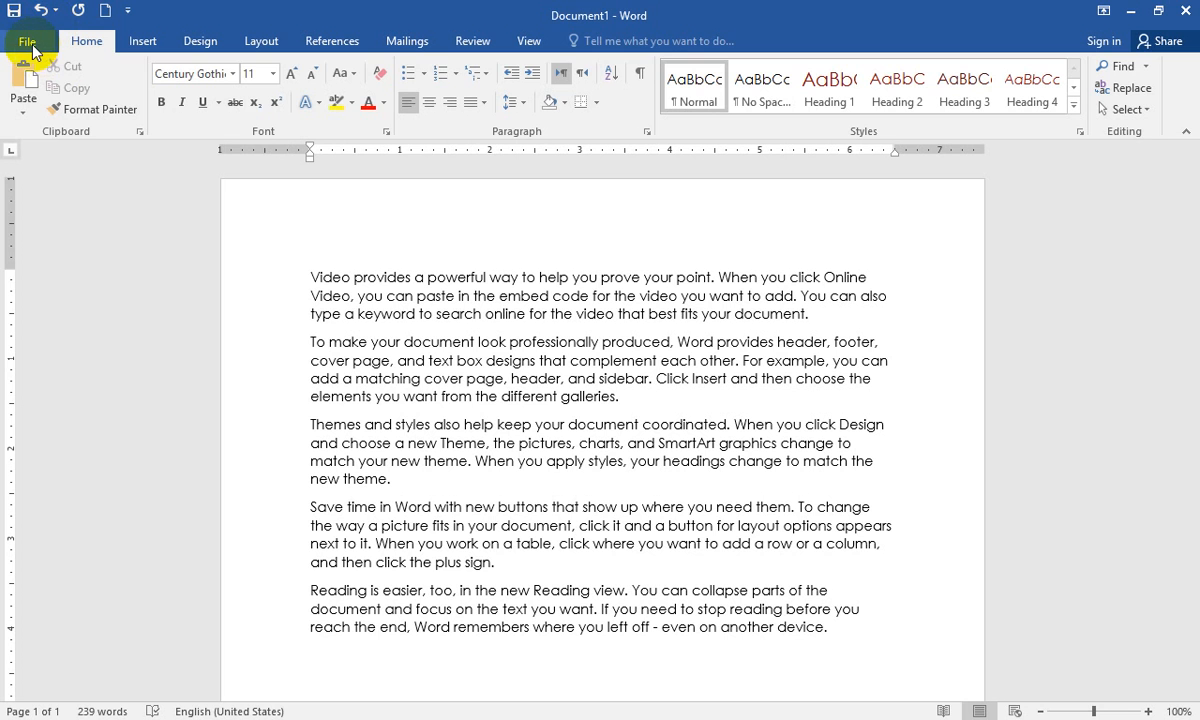
Save the document to the Desktop as a Word Document named لومړي پروګرام
{"action": "left_click", "coordinate": [28, 44]}
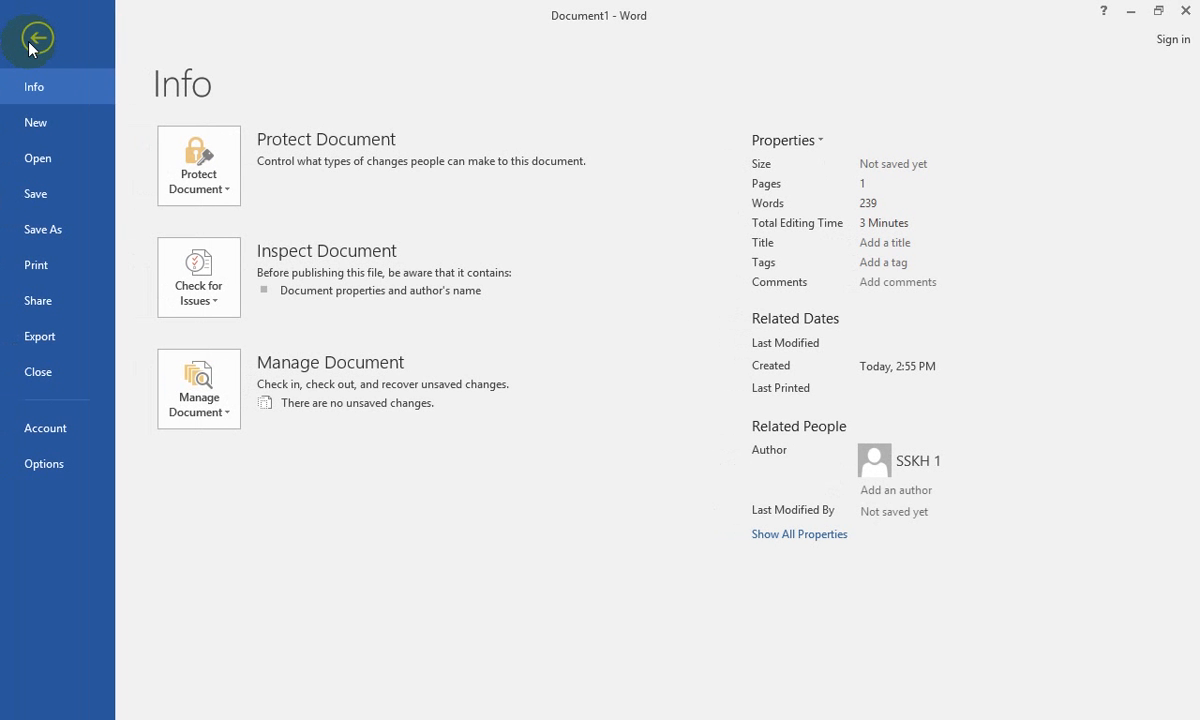
{"action": "left_click", "coordinate": [37, 205]}
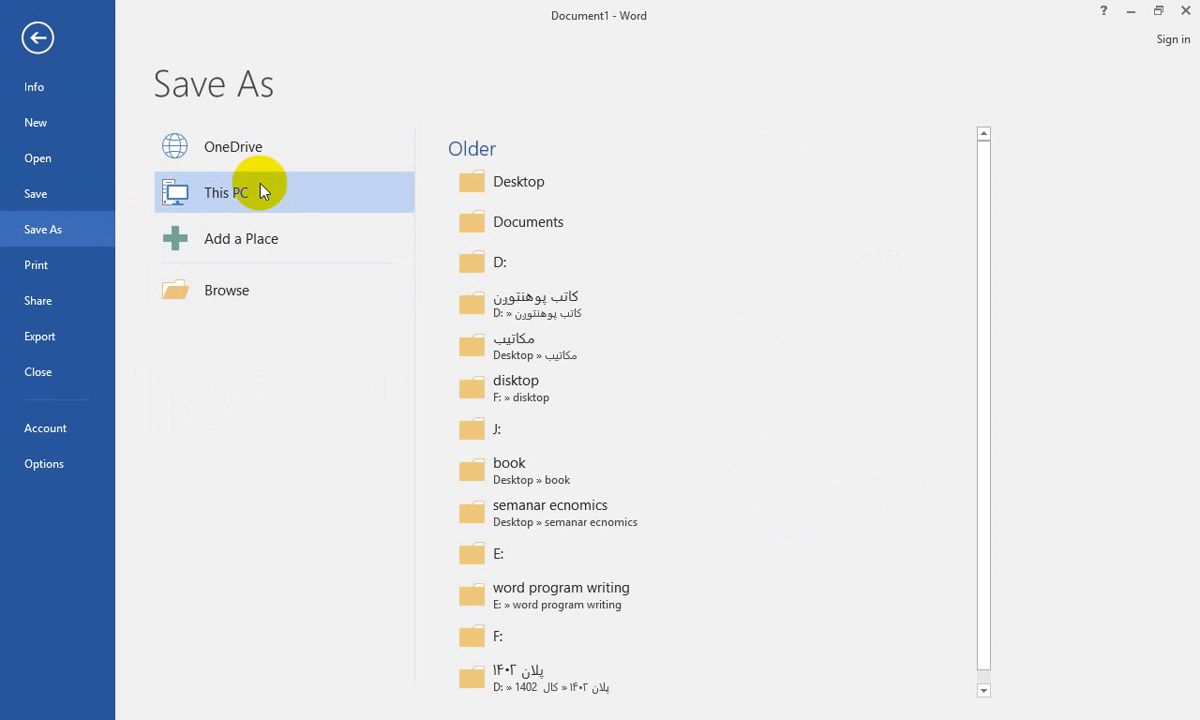
{"action": "left_click", "coordinate": [221, 290]}
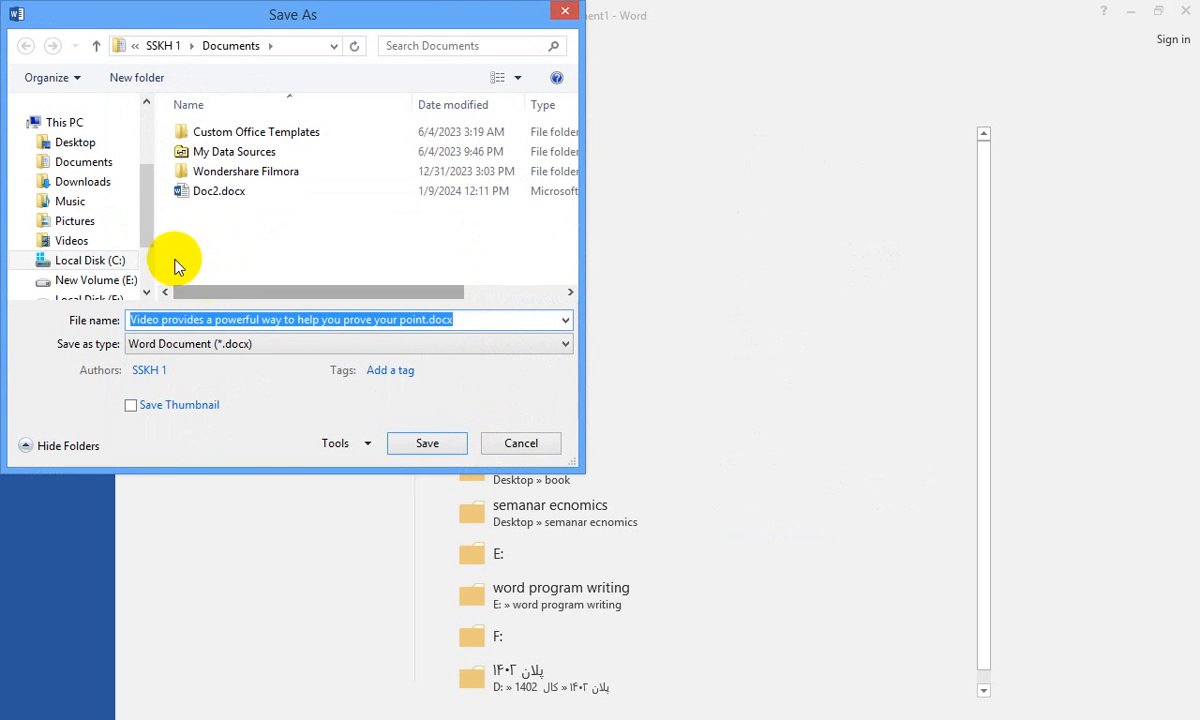
{"action": "left_click_drag", "start_coordinate": [147, 220], "coordinate": [163, 122]}
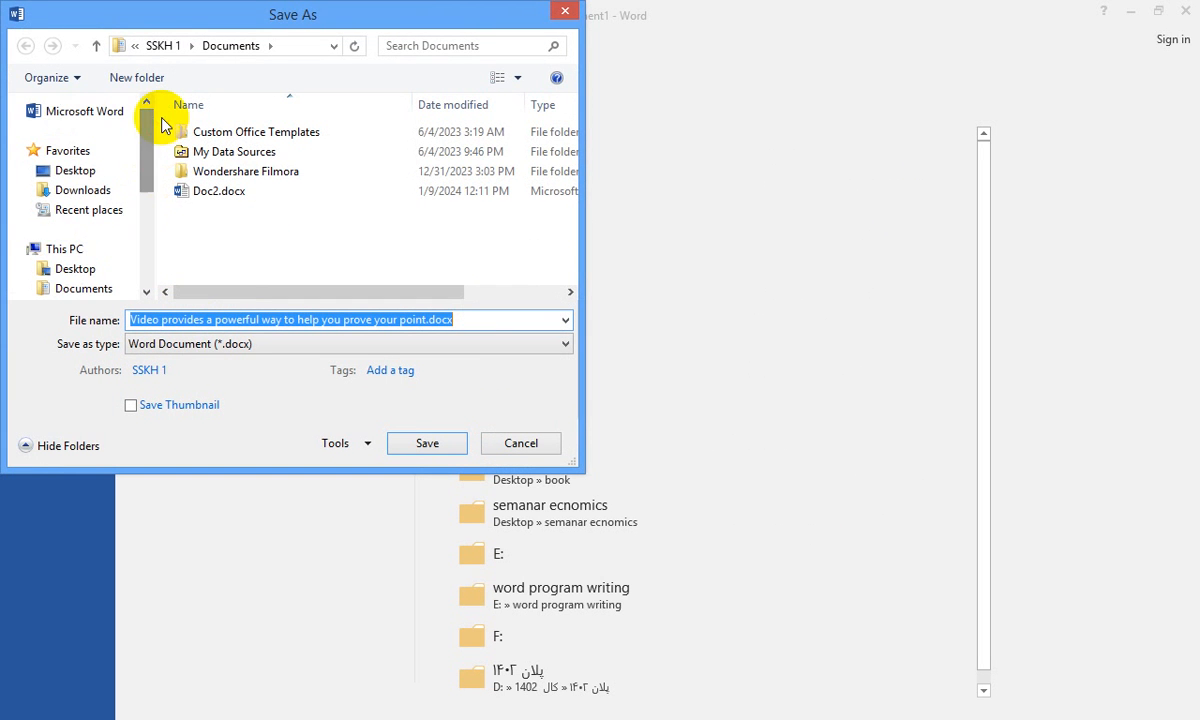
{"action": "left_click", "coordinate": [99, 171]}
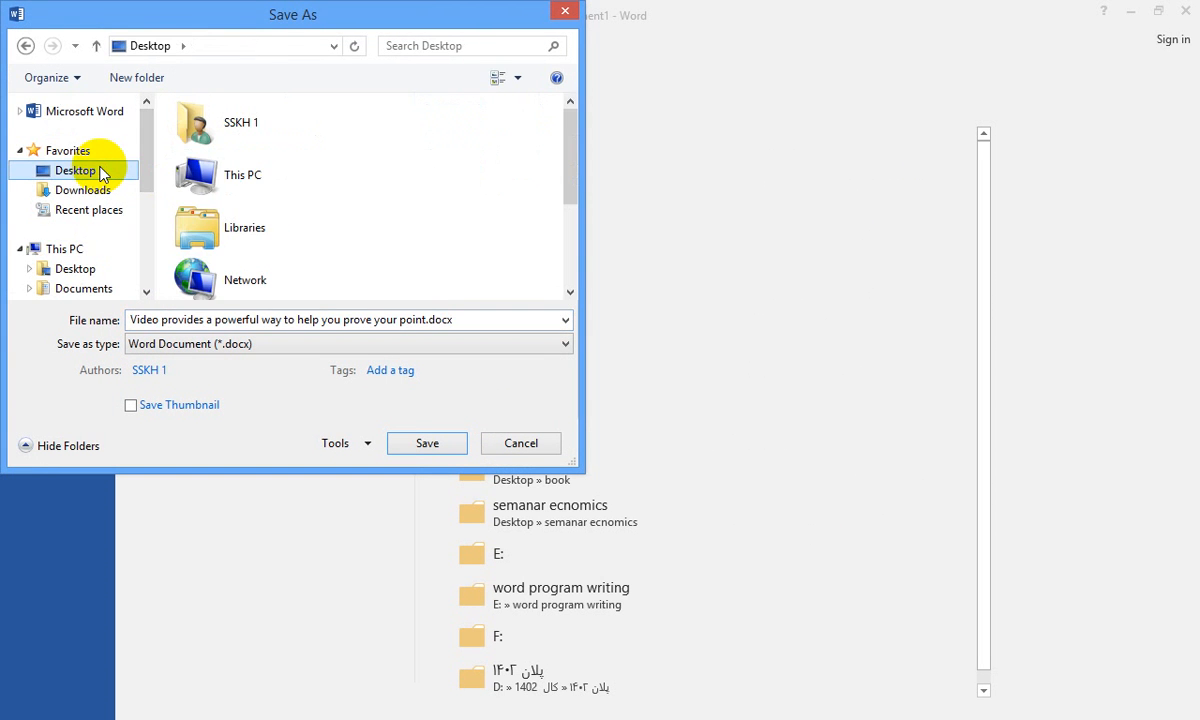
{"action": "left_click", "coordinate": [467, 319]}
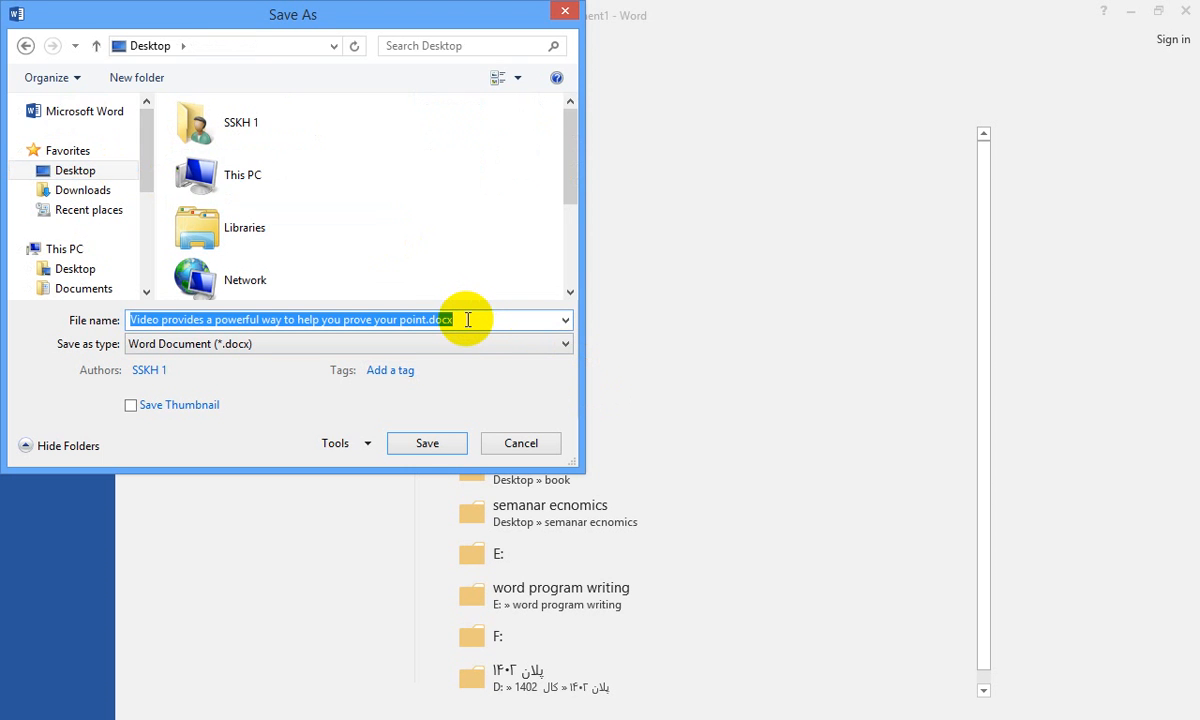
{"action": "type", "text": "لوم"}
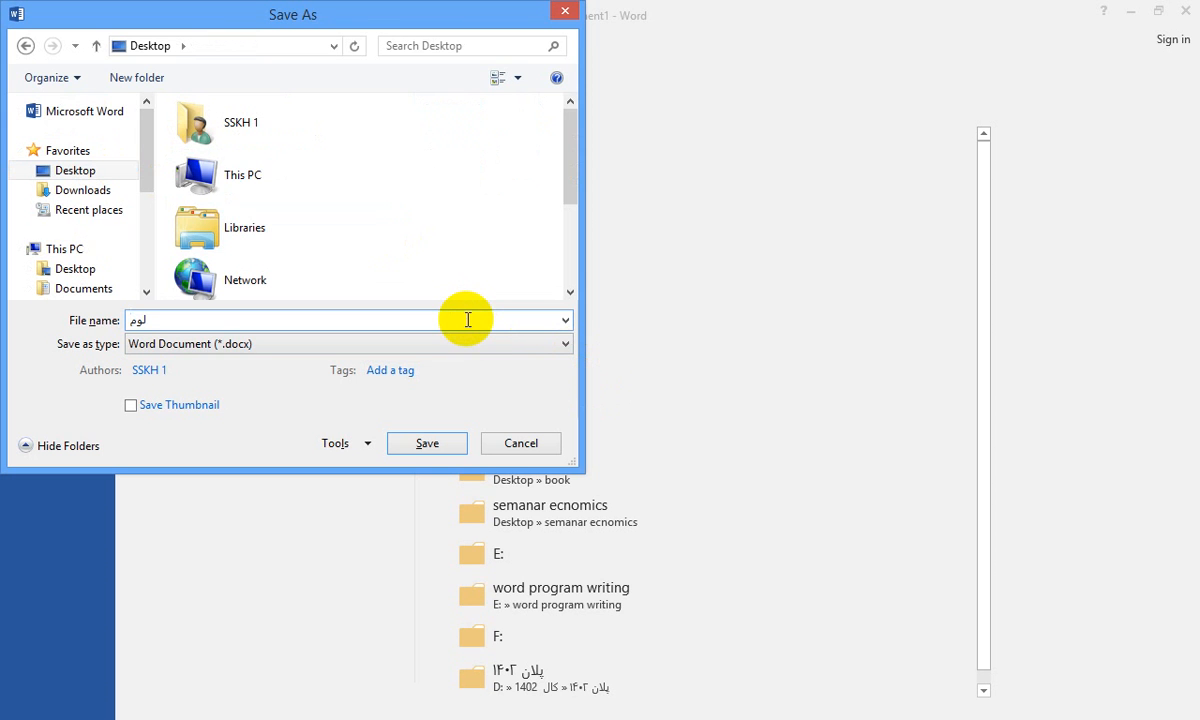
{"action": "type", "text": "اي پروګرام"}
{"action": "left_click", "coordinate": [421, 447]}
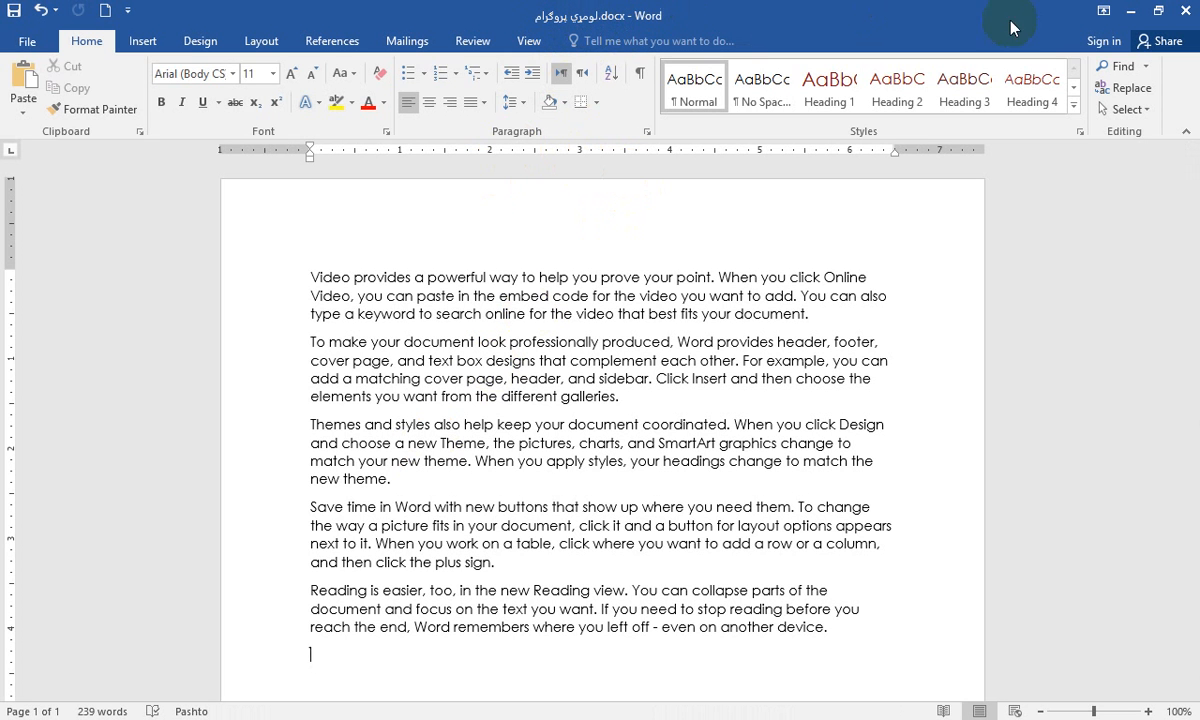
Close the document and reopen the لومړي پروګرام file from the desktop
{"action": "left_click", "coordinate": [1187, 12]}
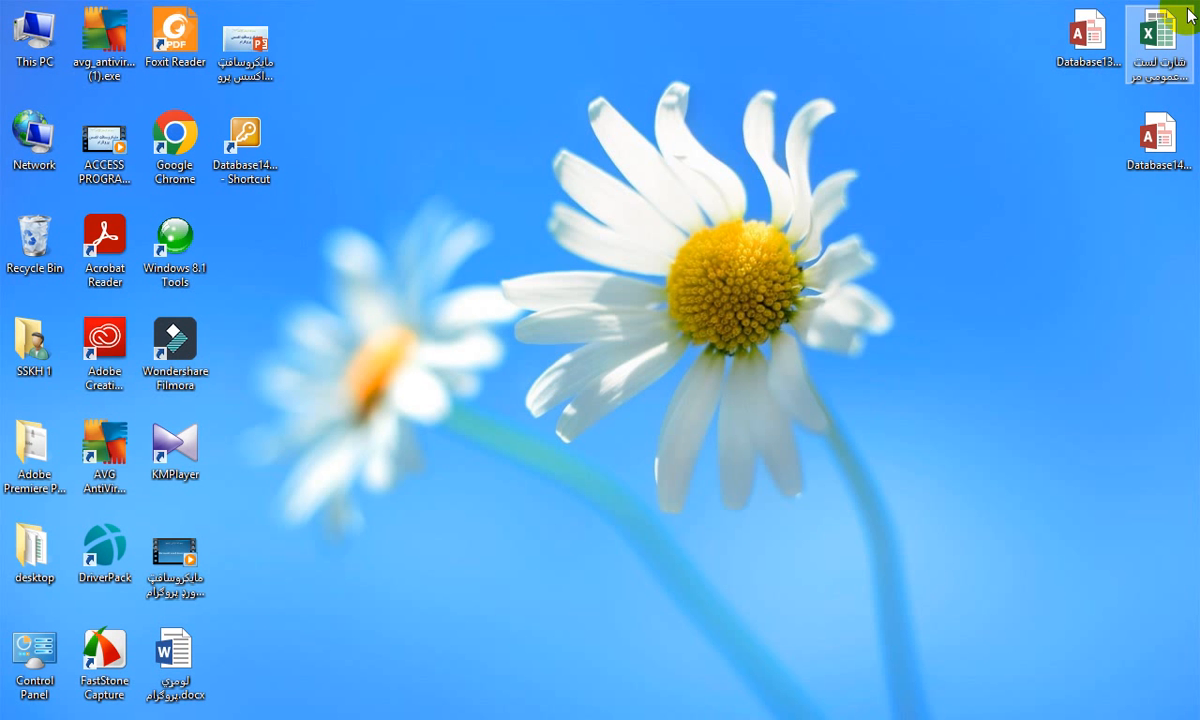
{"action": "double_click", "coordinate": [180, 643]}
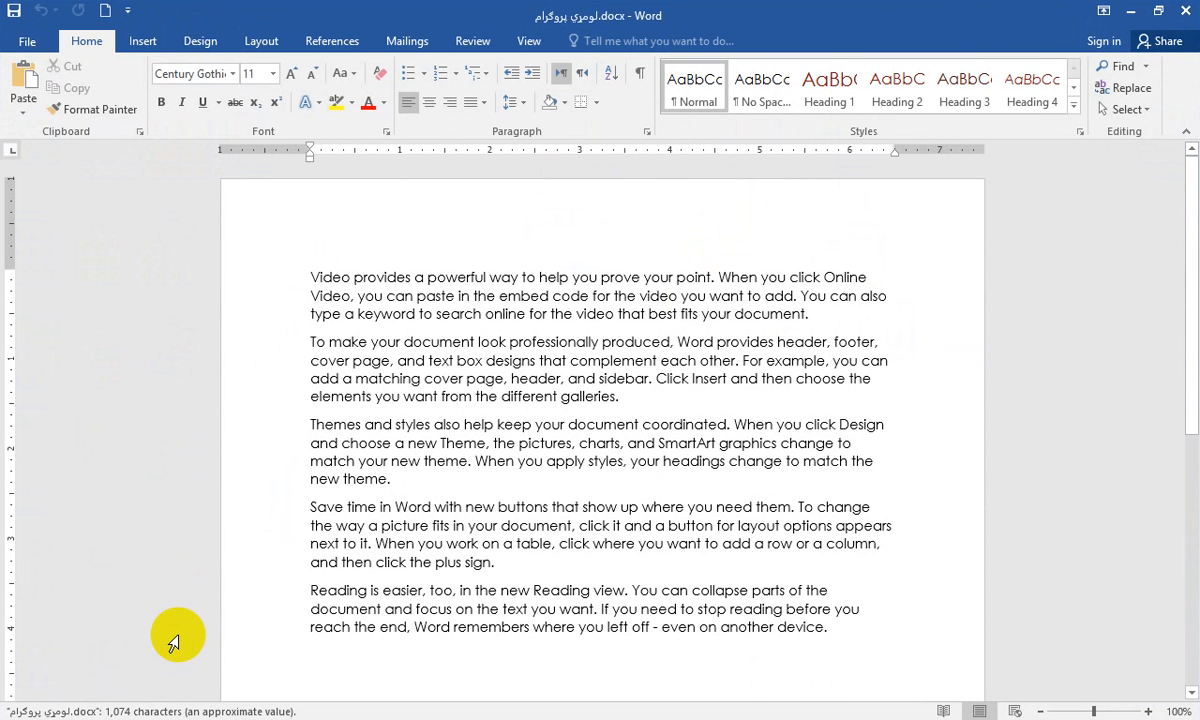
{"action": "left_click", "coordinate": [25, 44]}
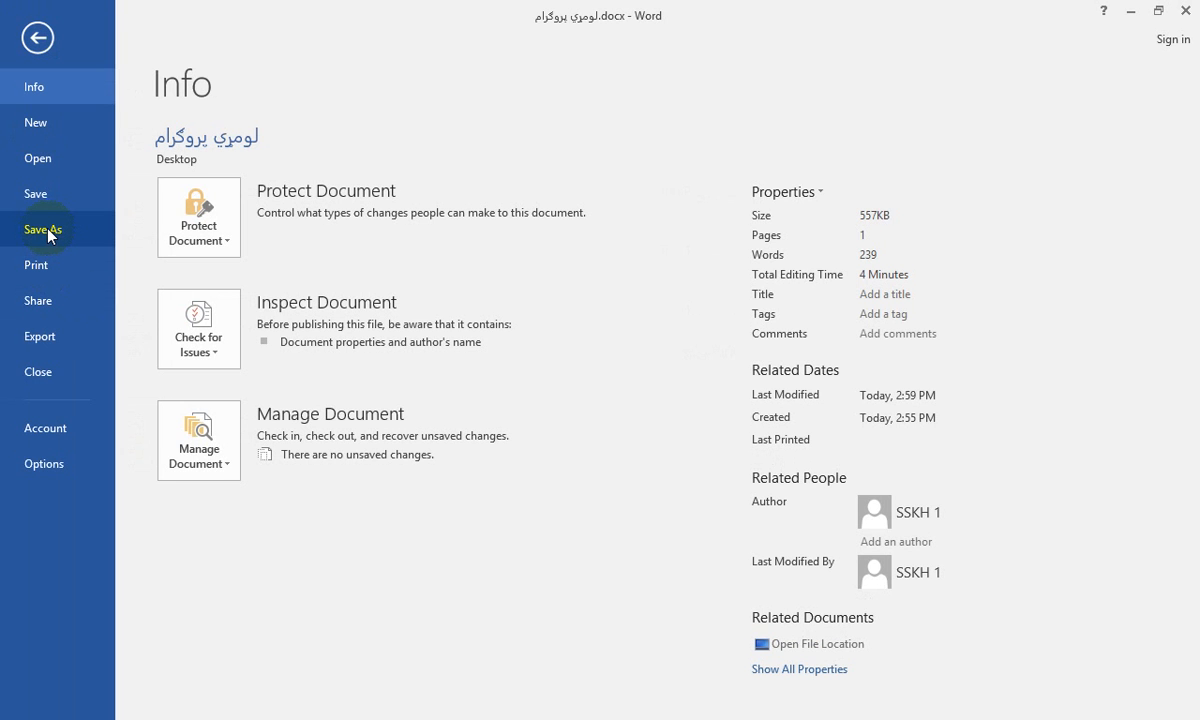
{"action": "left_click", "coordinate": [38, 38]}
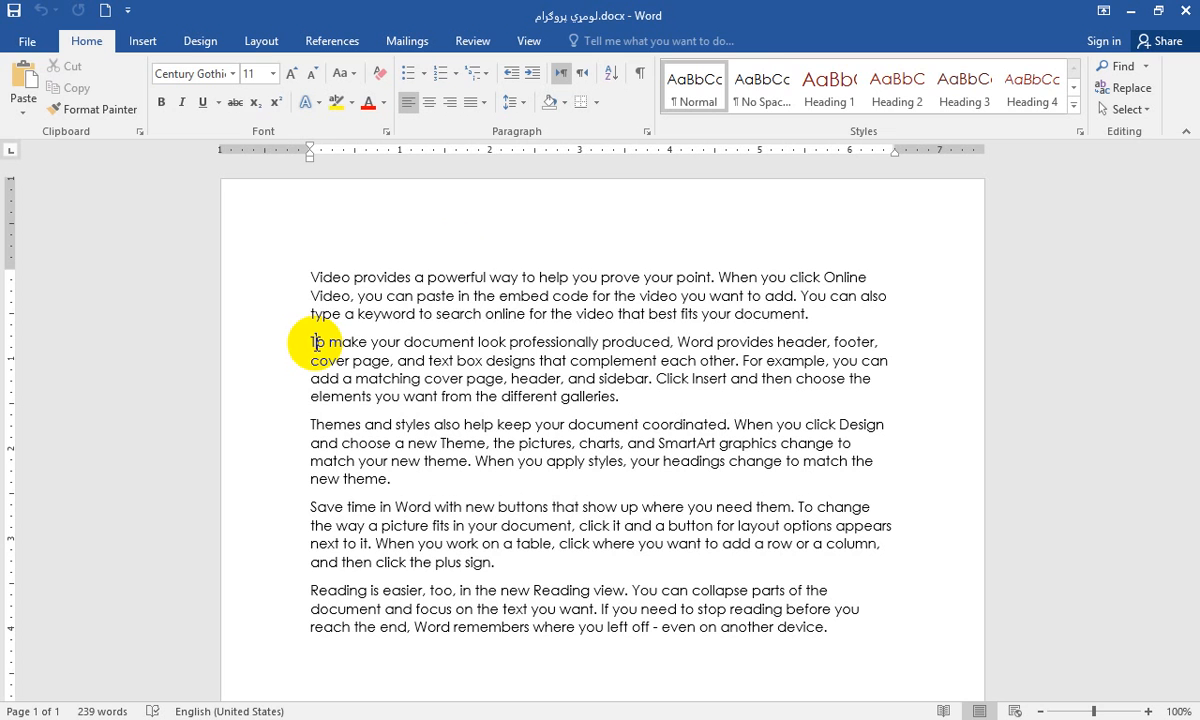
Save a copy of the document to the Desktop under the new name دوهم پروګرام
{"action": "left_click", "coordinate": [30, 45]}
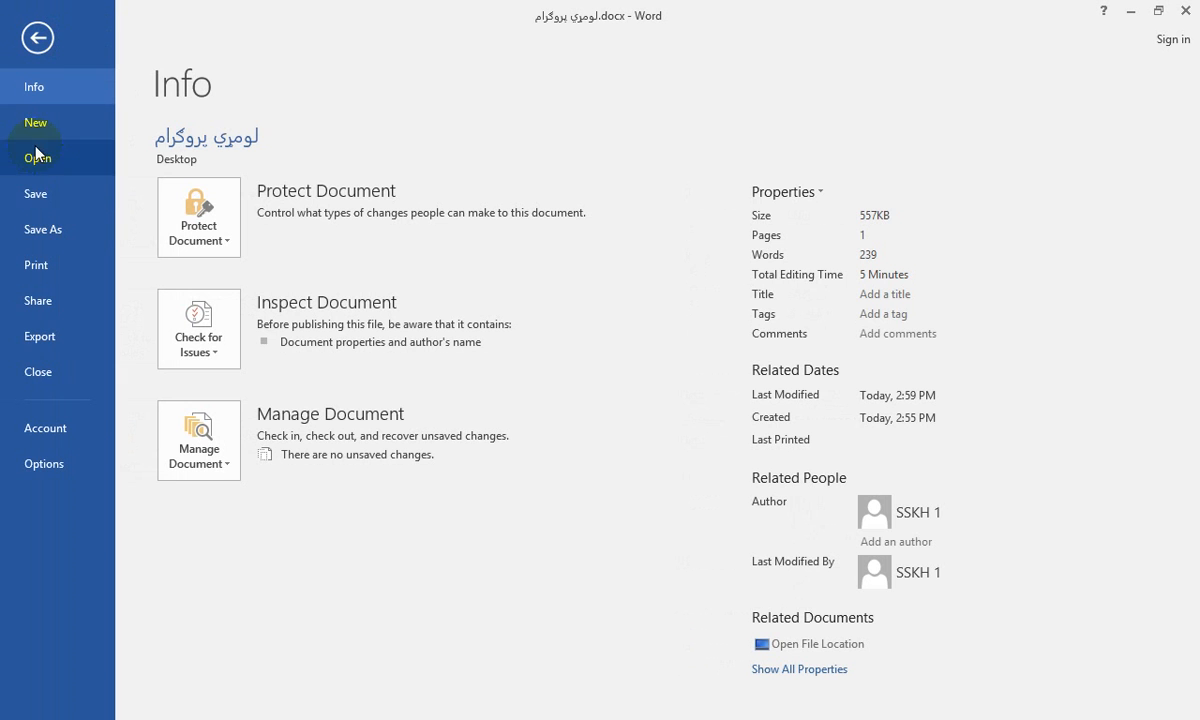
{"action": "left_click", "coordinate": [47, 235]}
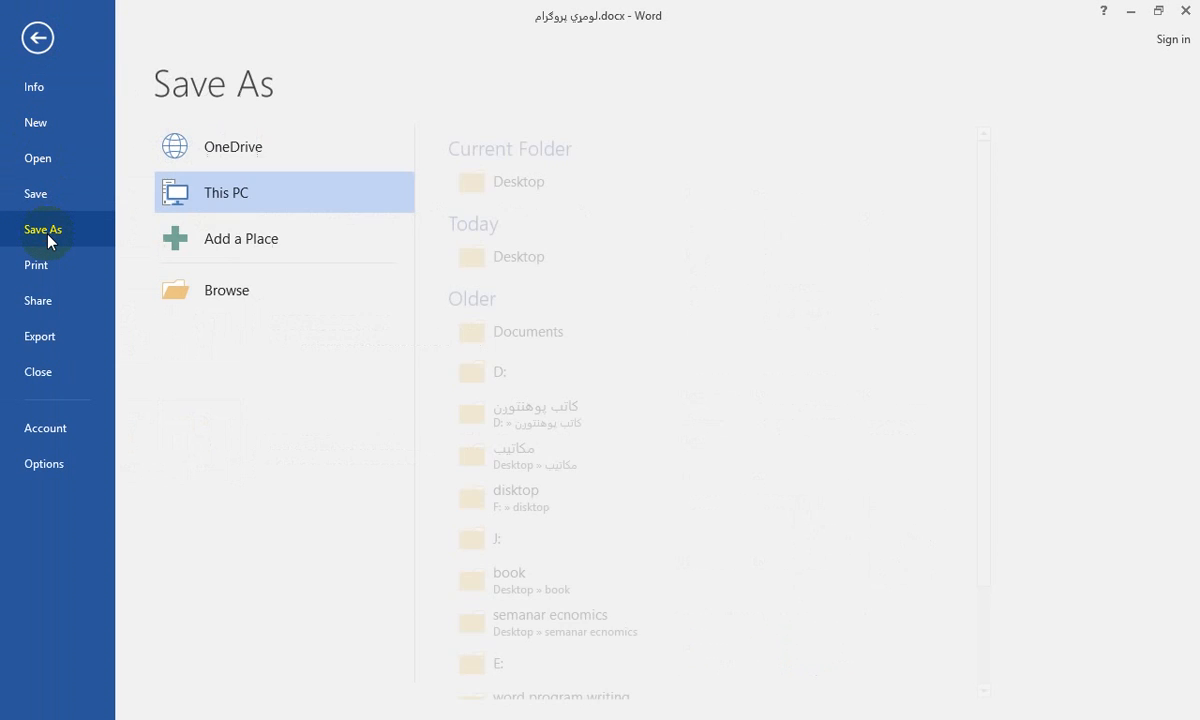
{"action": "left_click", "coordinate": [187, 292]}
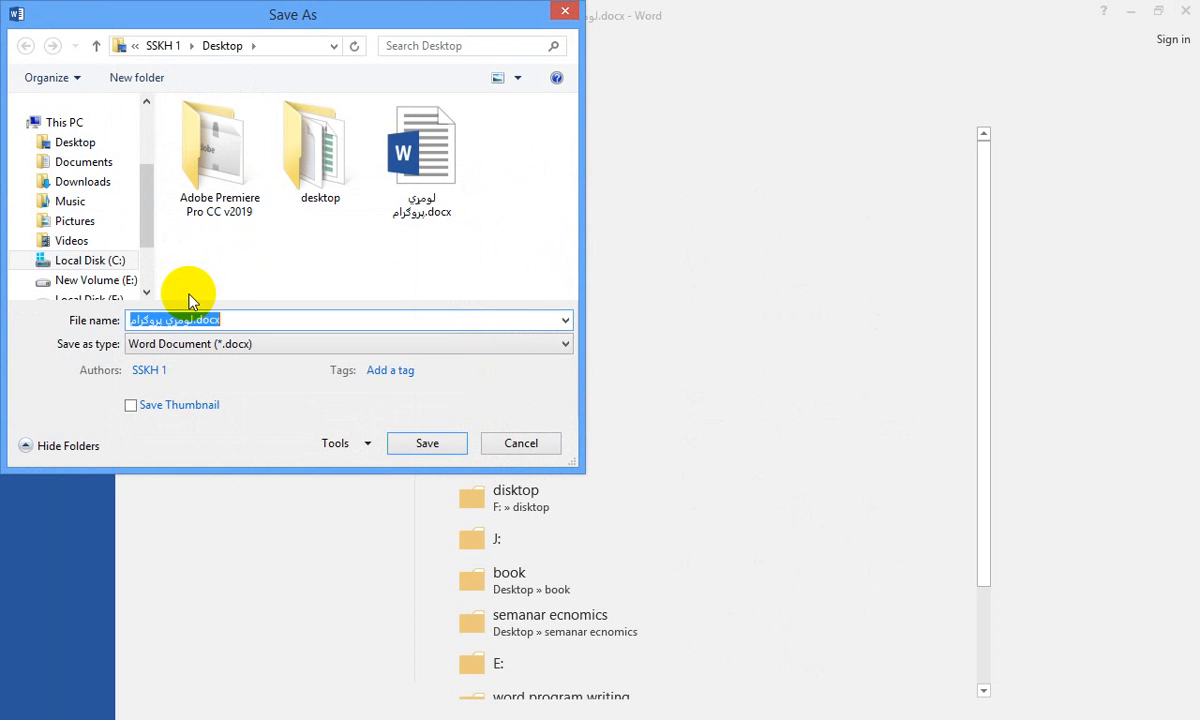
{"action": "scroll", "coordinate": [143, 228], "scroll_direction": "up", "scroll_amount": 3}
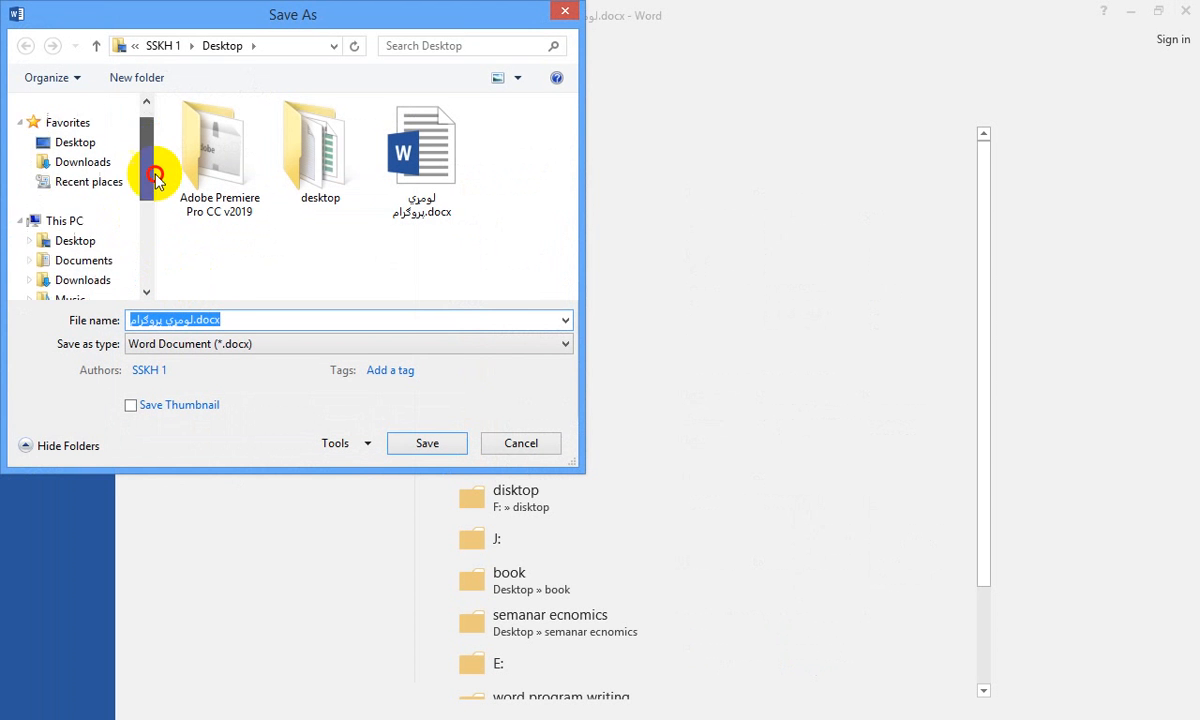
{"action": "left_click", "coordinate": [75, 170]}
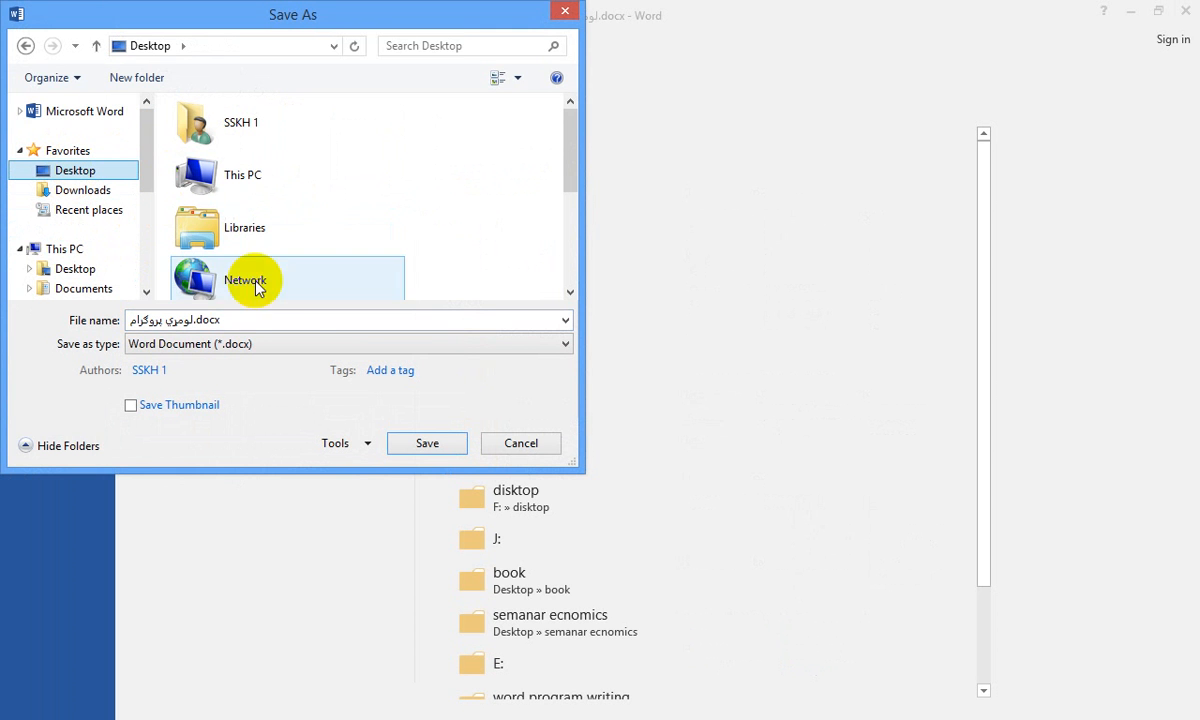
{"action": "left_click", "coordinate": [235, 320]}
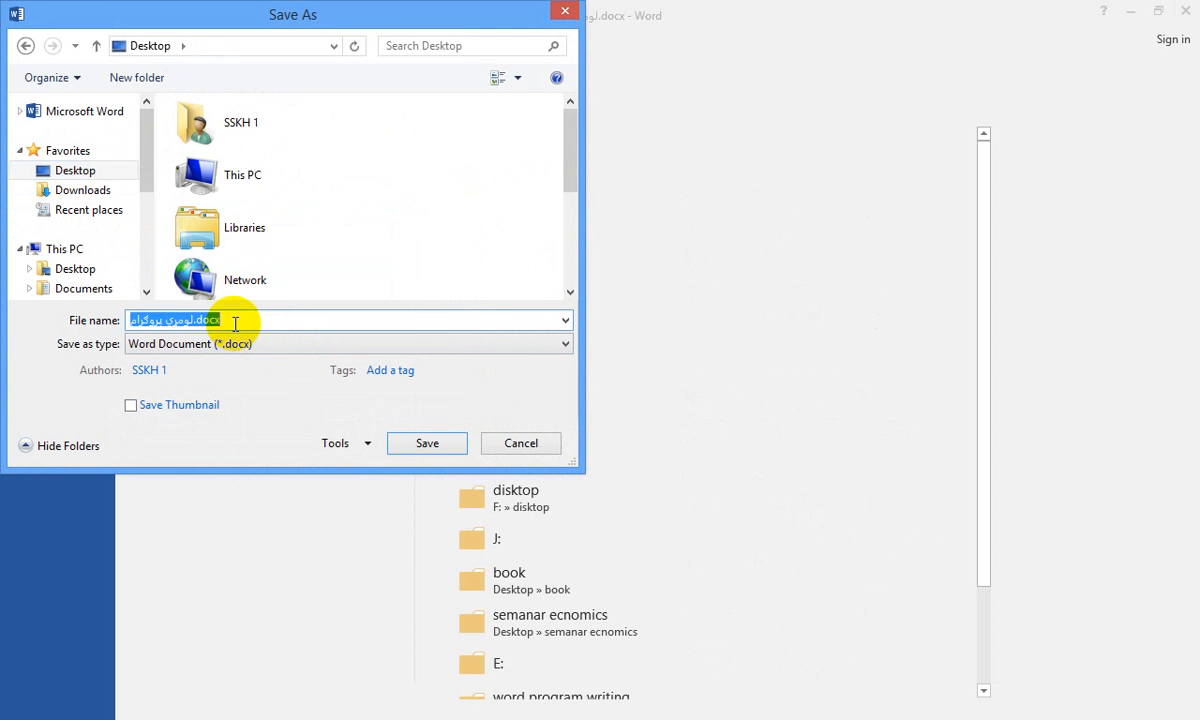
{"action": "type", "text": "د"}
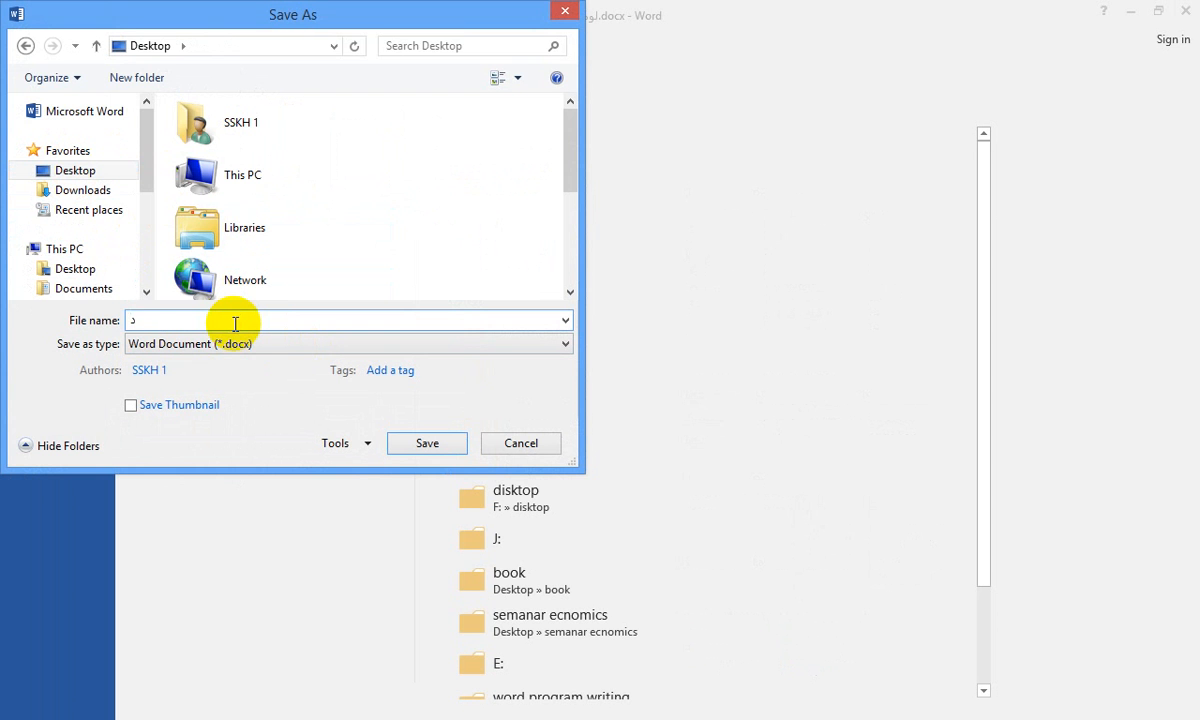
{"action": "type", "text": "وهم پروک"}
{"action": "type", "text": "رام"}
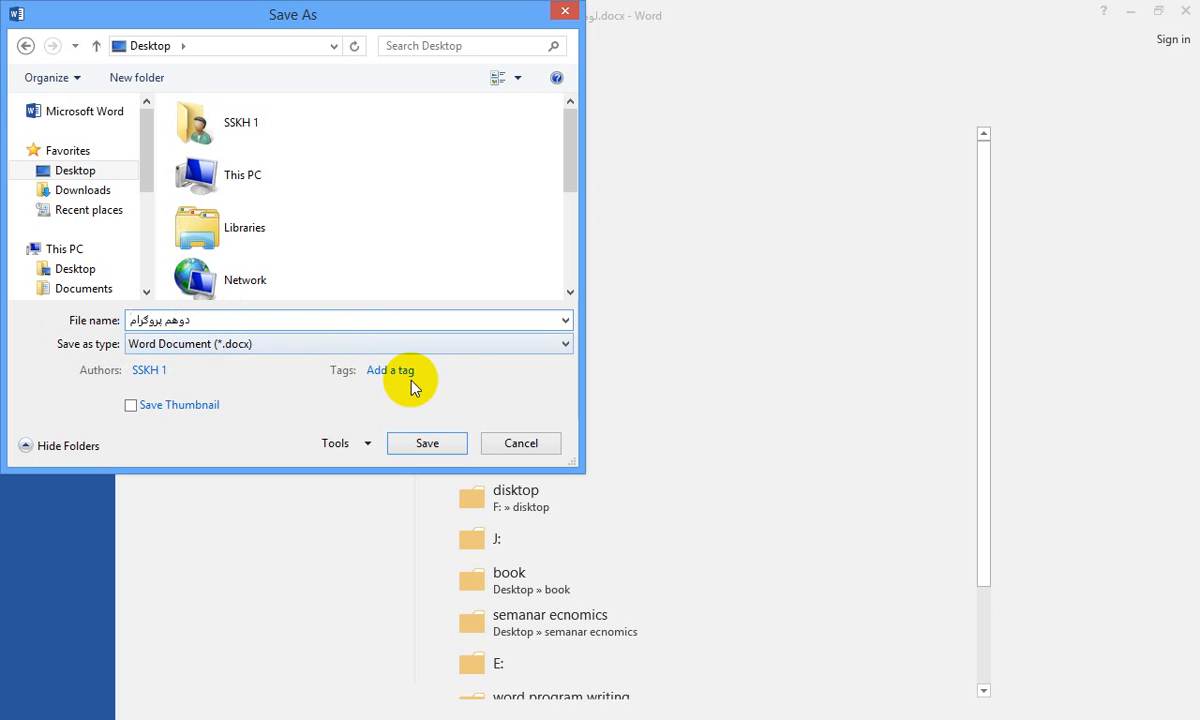
{"action": "left_click", "coordinate": [427, 443]}
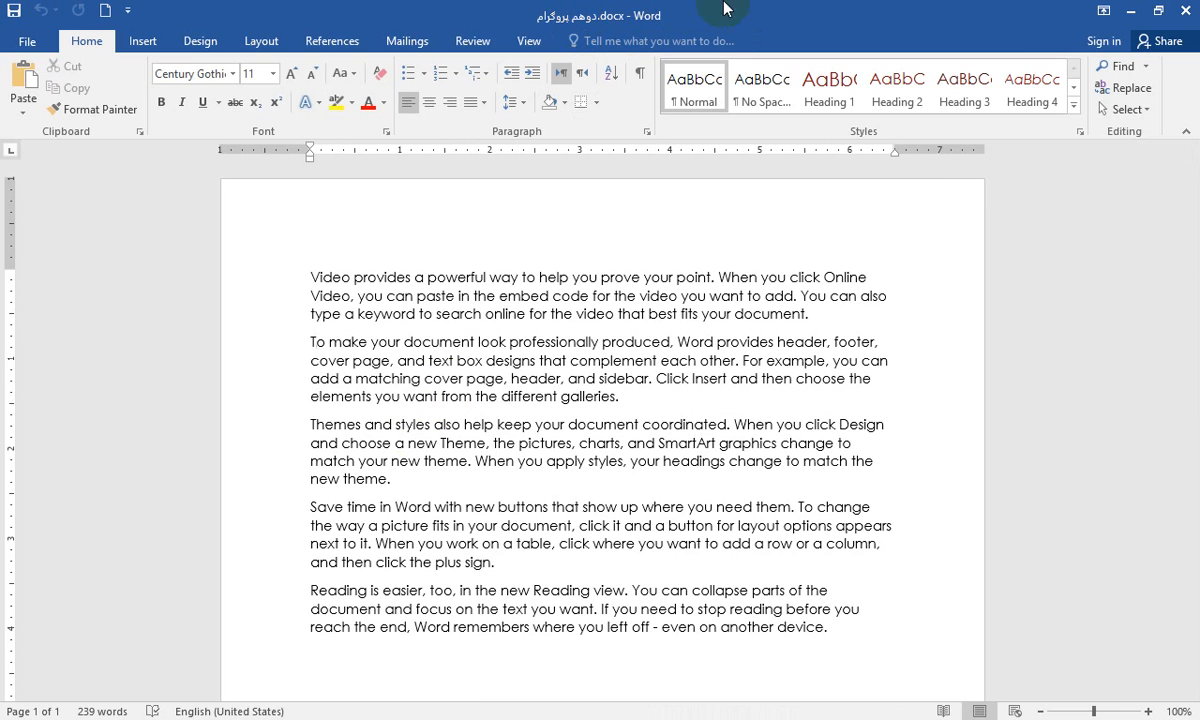
Close the document and reopen the دوهم پروګرام file from the desktop
{"action": "left_click", "coordinate": [1190, 14]}
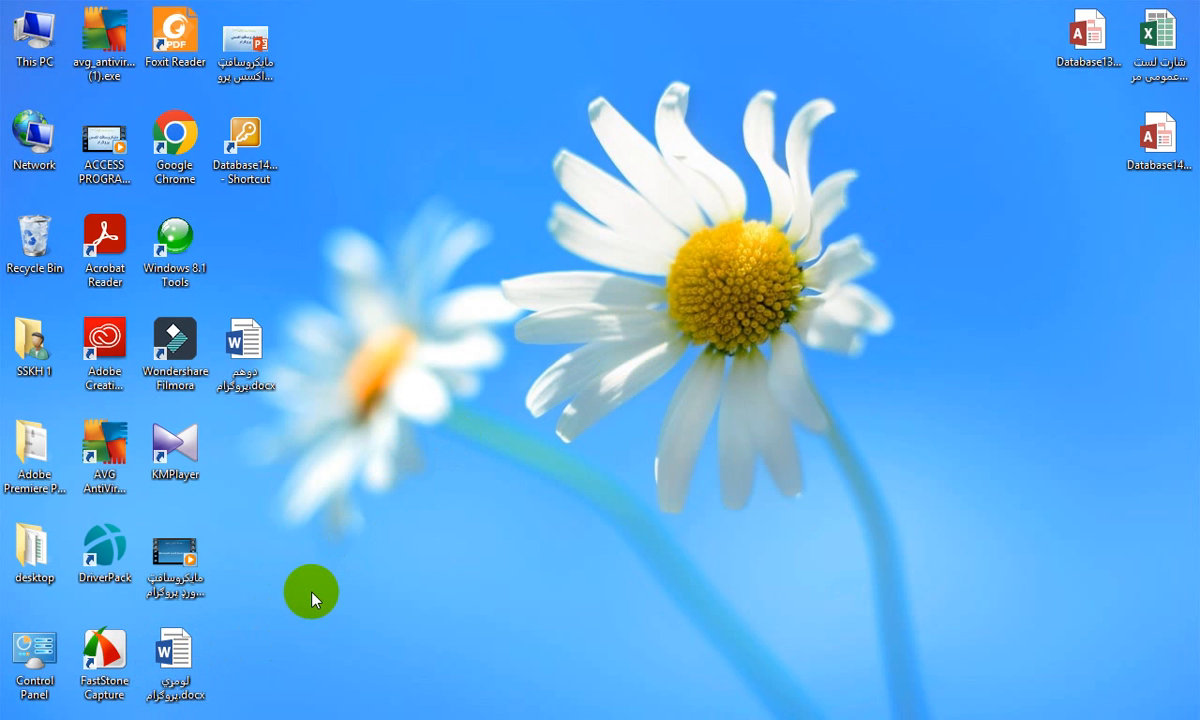
{"action": "double_click", "coordinate": [245, 350]}
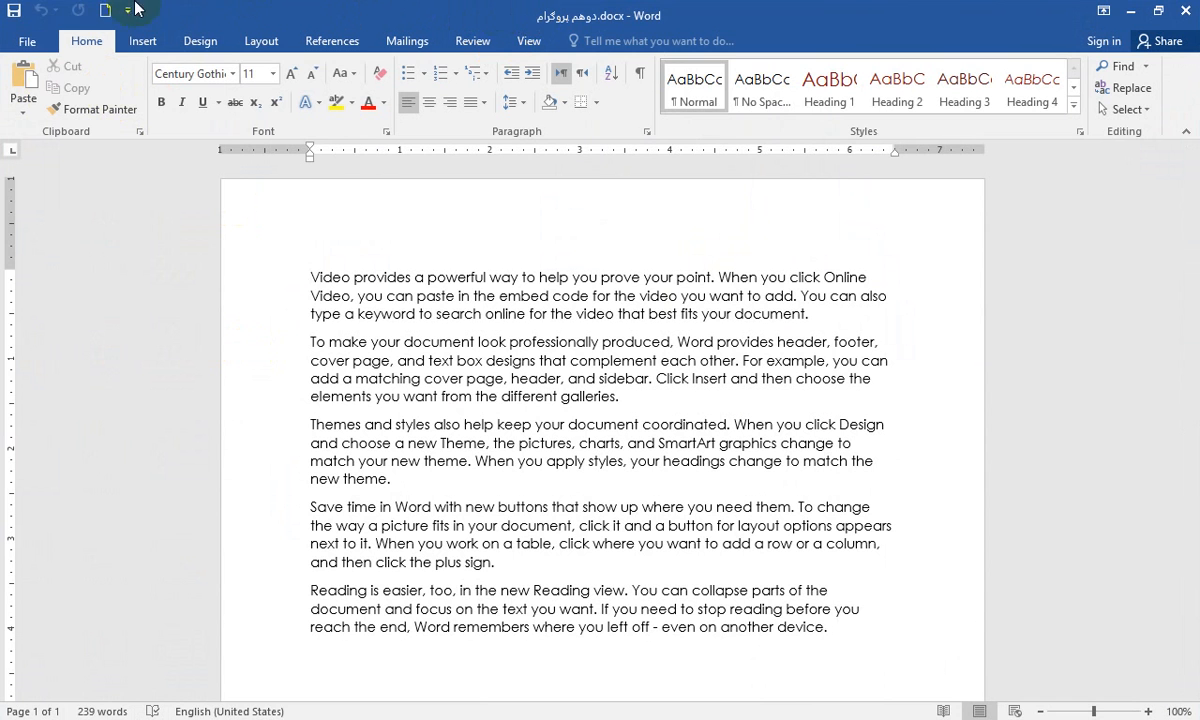
Open the لومړي پروګرام document by browsing to the Desktop folder from within Word
{"action": "left_click", "coordinate": [30, 42]}
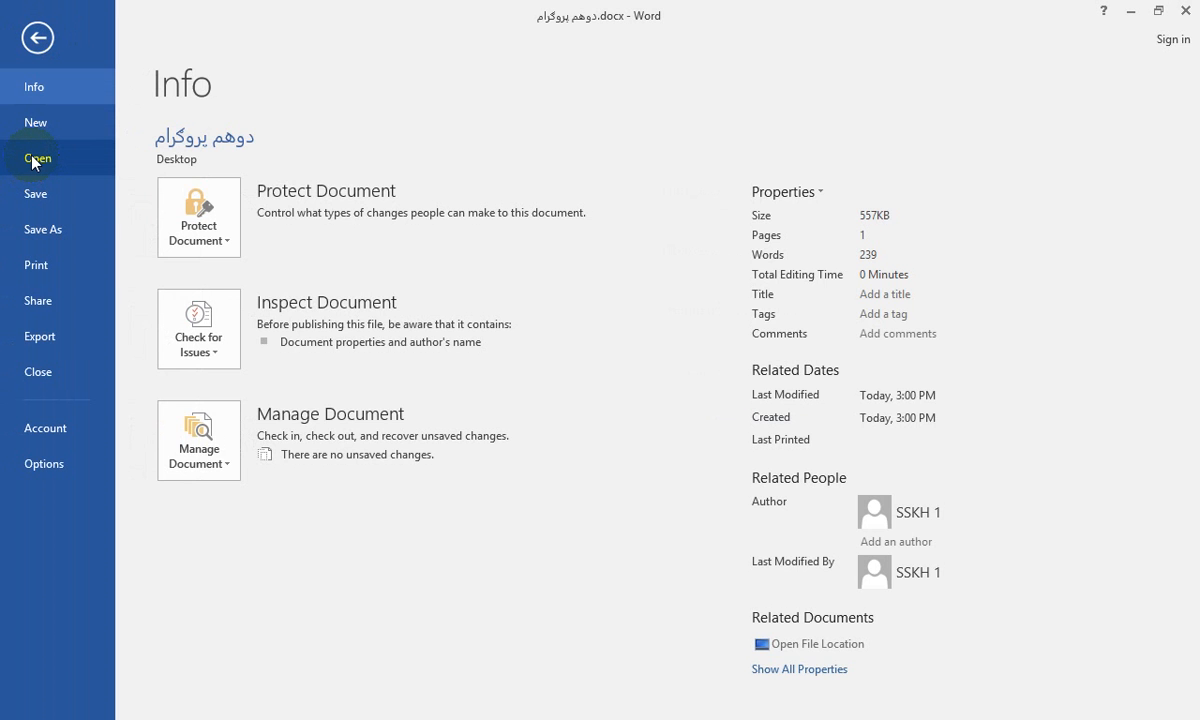
{"action": "left_click", "coordinate": [35, 160]}
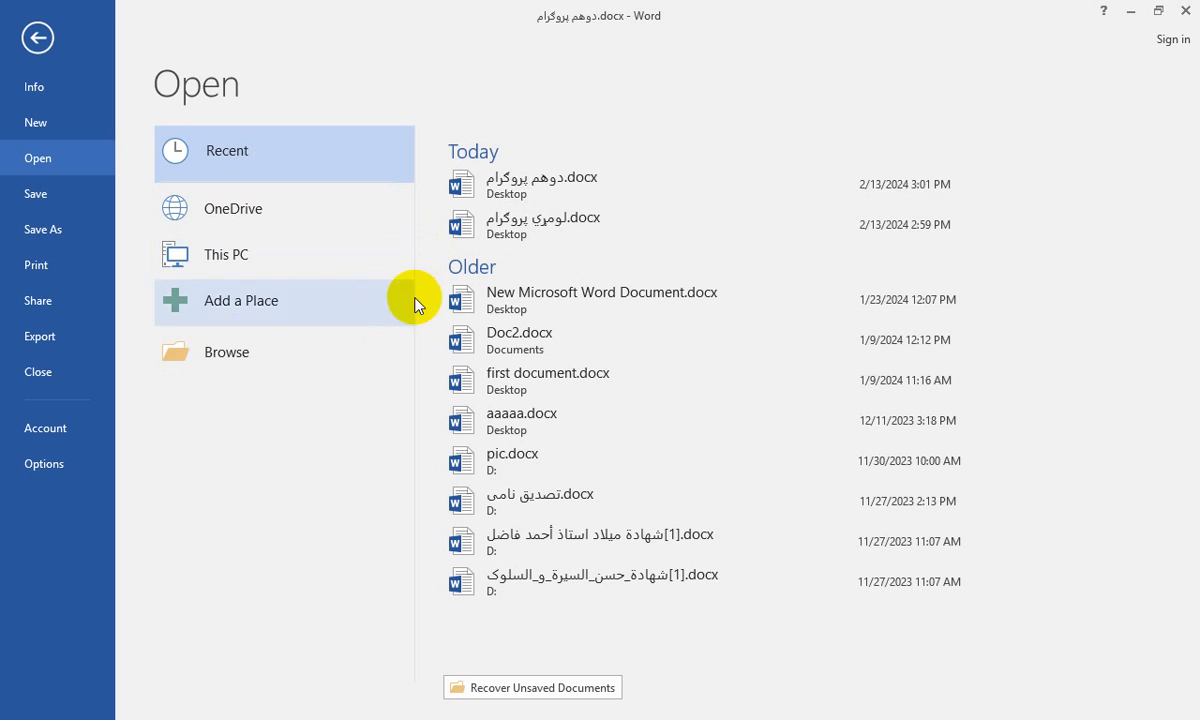
{"action": "left_click", "coordinate": [189, 352]}
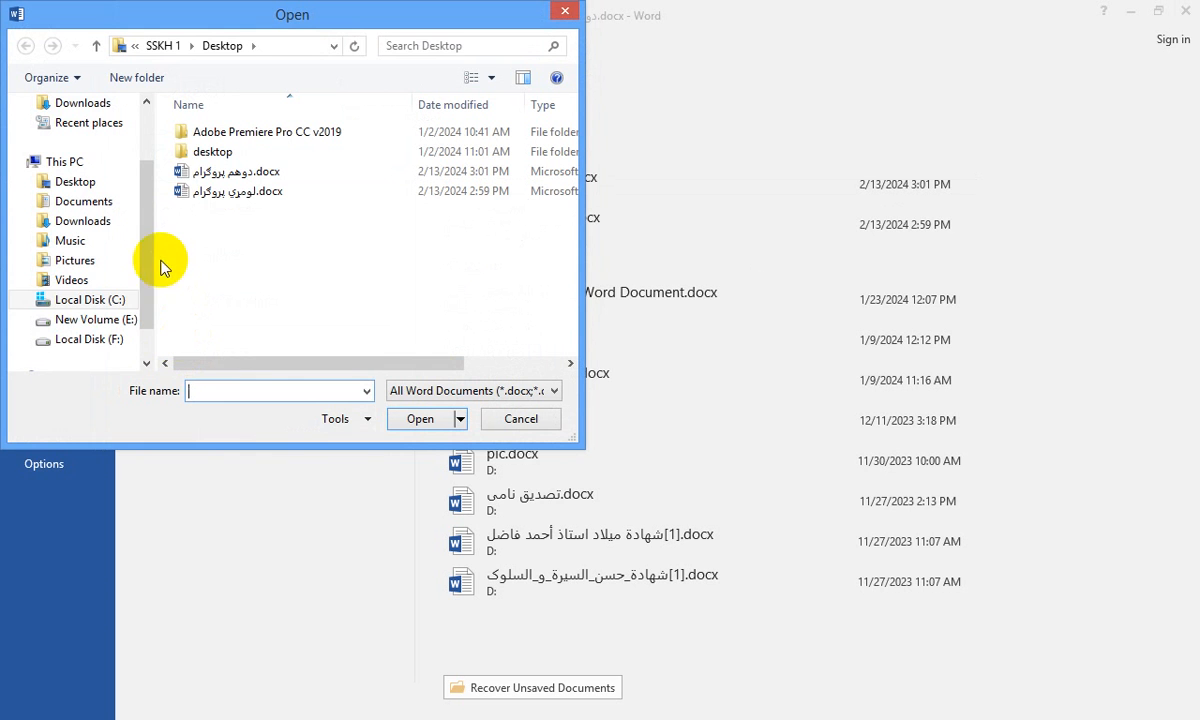
{"action": "left_click_drag", "start_coordinate": [147, 254], "coordinate": [155, 115]}
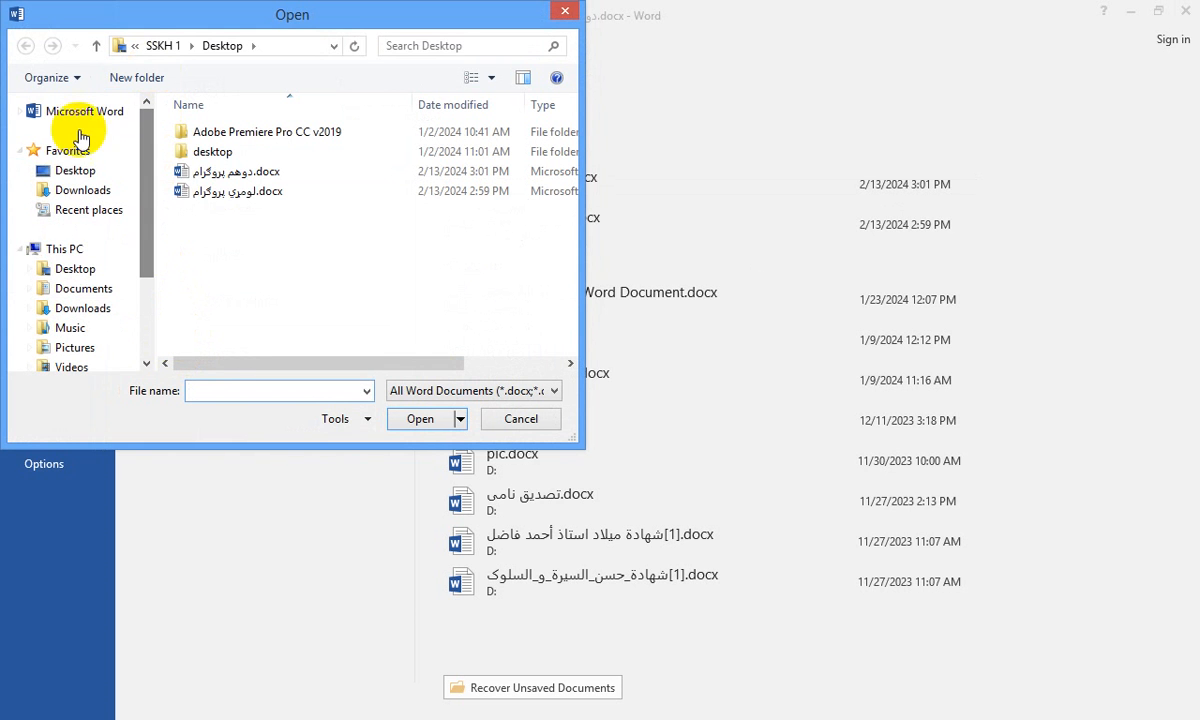
{"action": "left_click", "coordinate": [60, 171]}
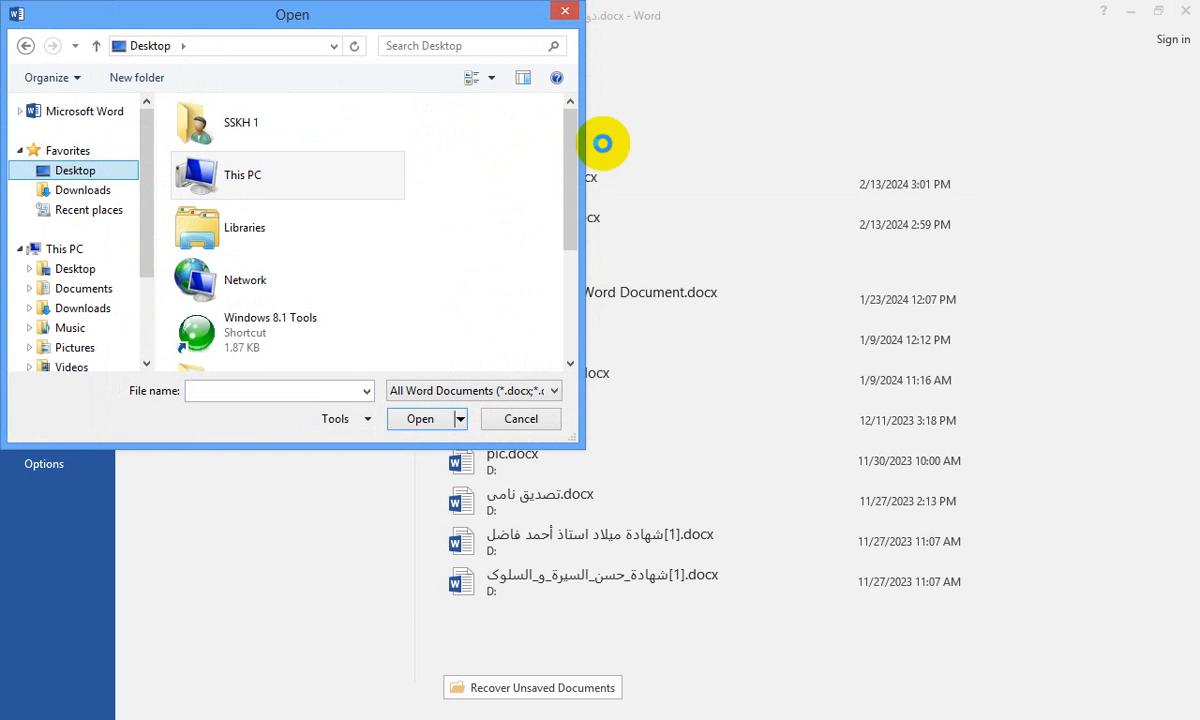
{"action": "left_click_drag", "start_coordinate": [567, 162], "coordinate": [530, 326]}
{"action": "left_click", "coordinate": [253, 352]}
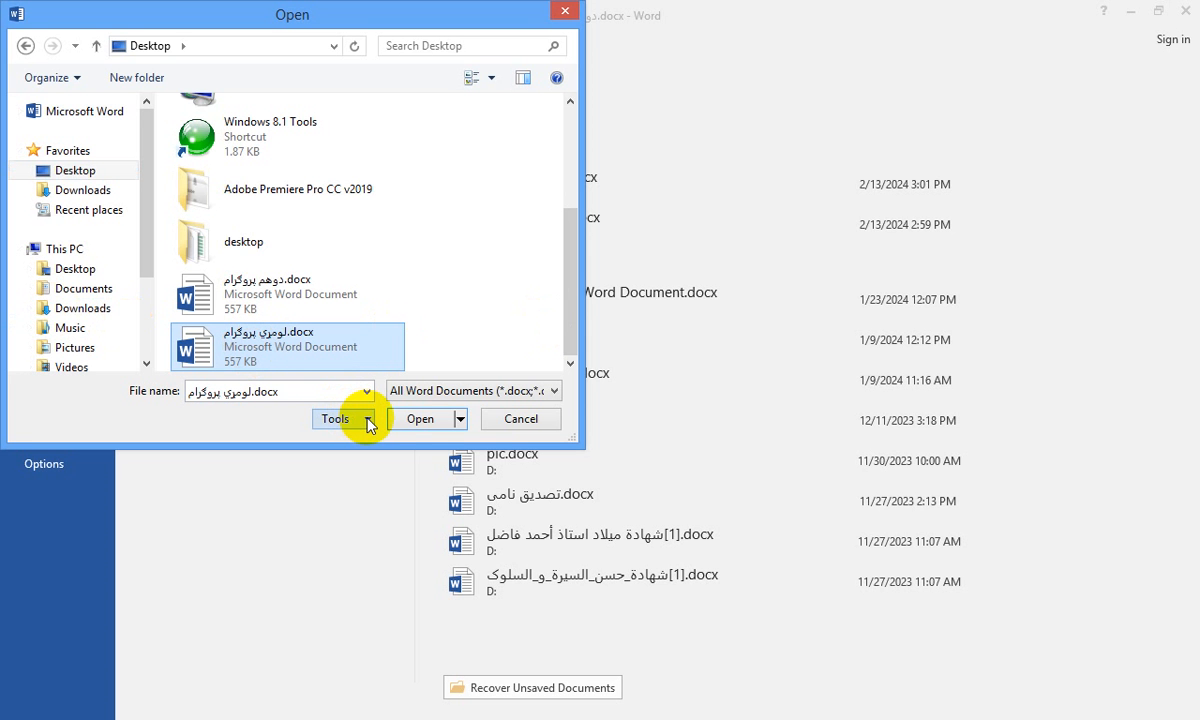
{"action": "left_click", "coordinate": [424, 420]}
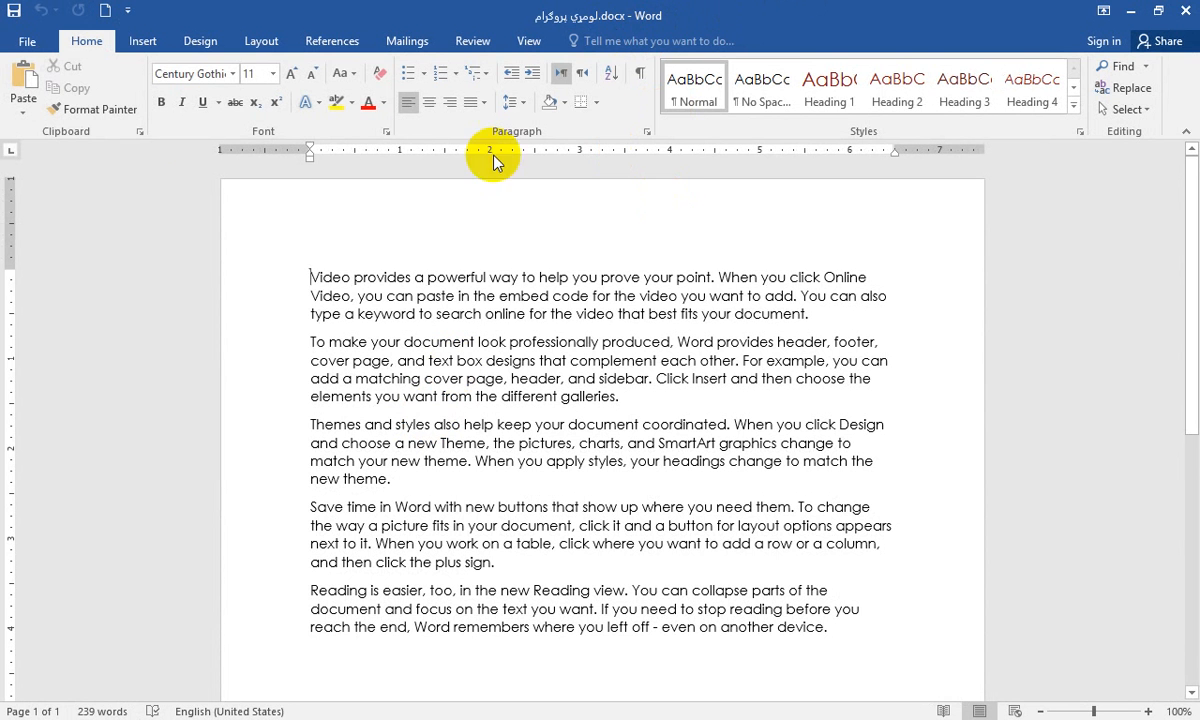
Create a new blank document
{"action": "left_click", "coordinate": [28, 38]}
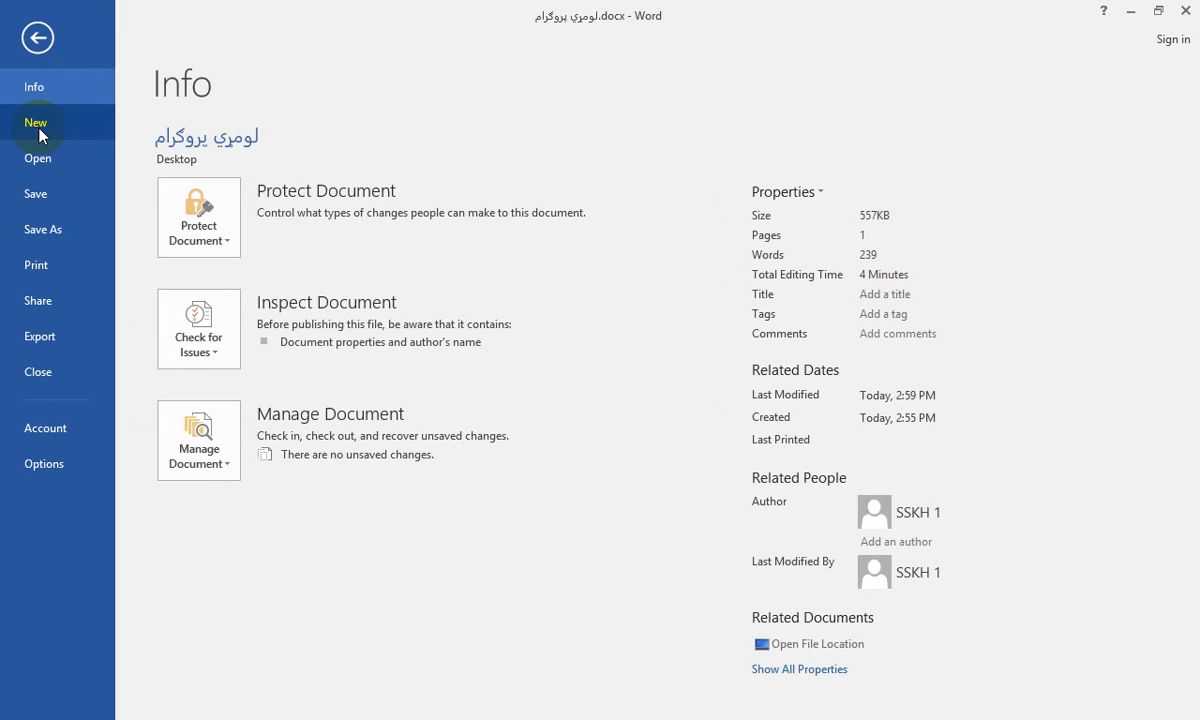
{"action": "left_click", "coordinate": [37, 37]}
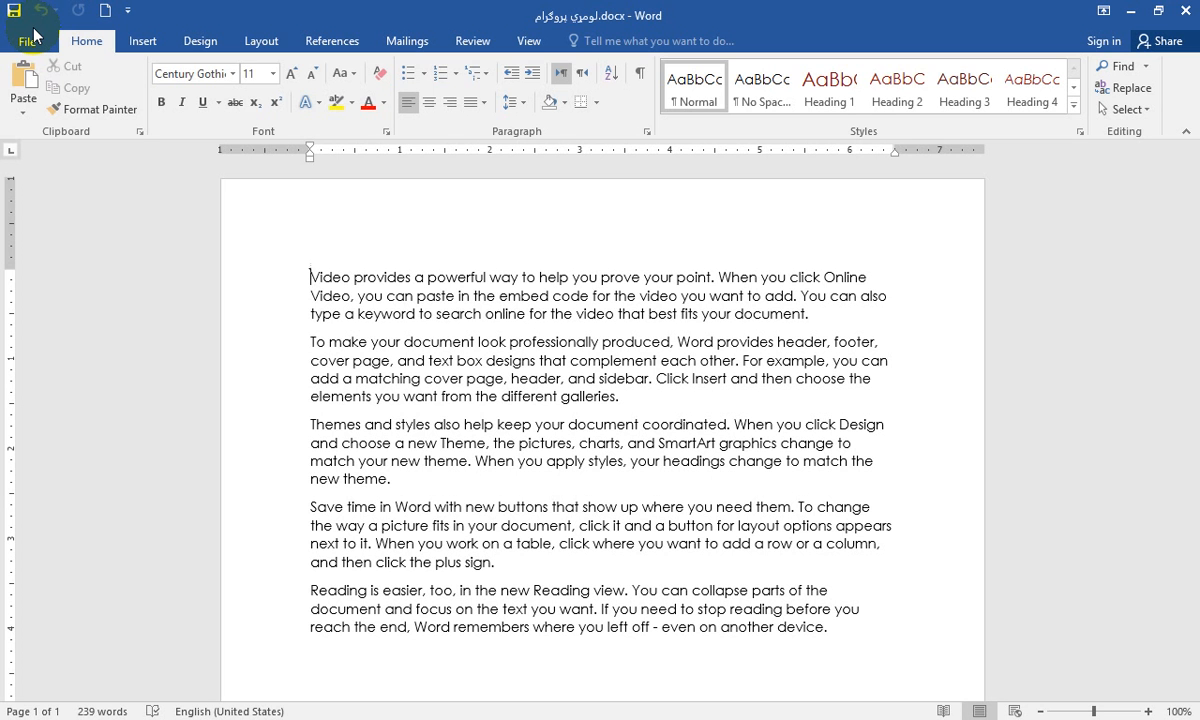
{"action": "left_click", "coordinate": [30, 42]}
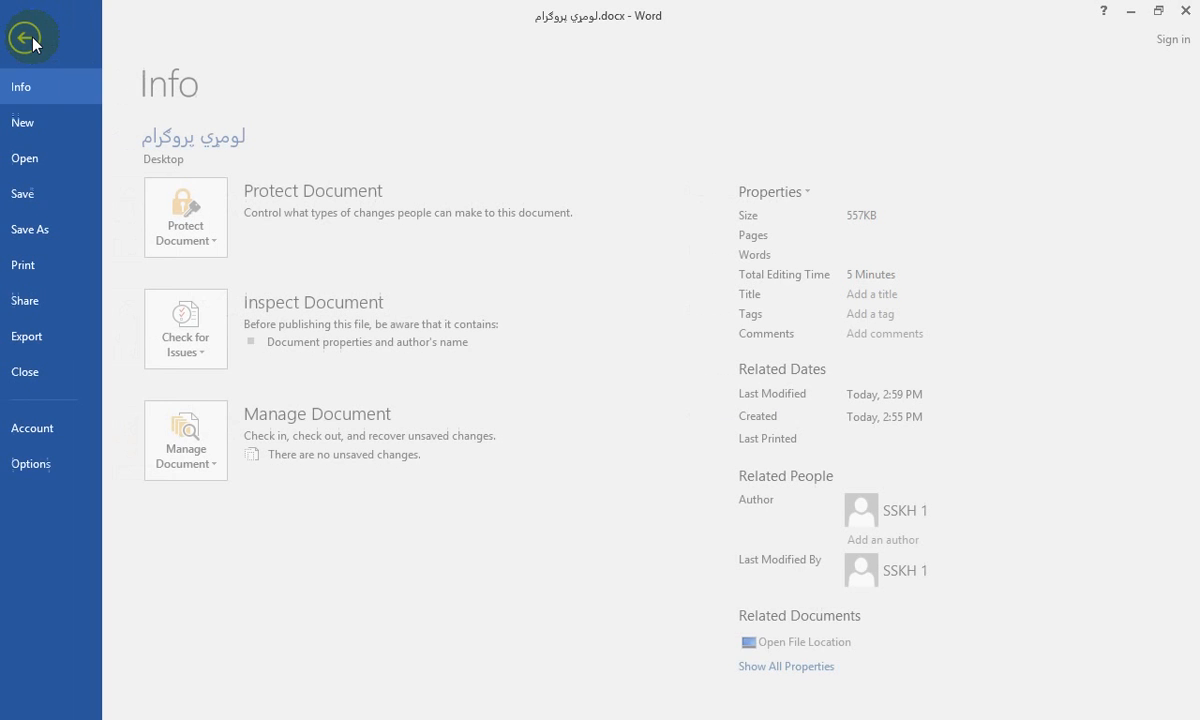
{"action": "left_click", "coordinate": [38, 122]}
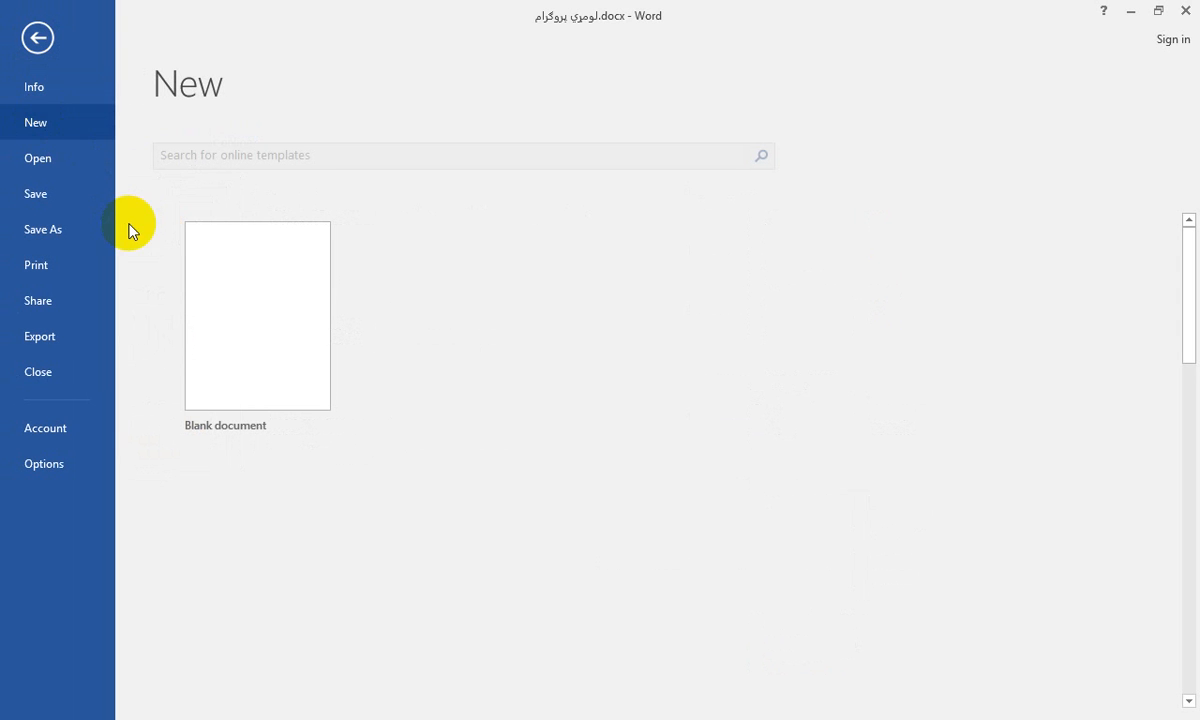
{"action": "left_click", "coordinate": [316, 305]}
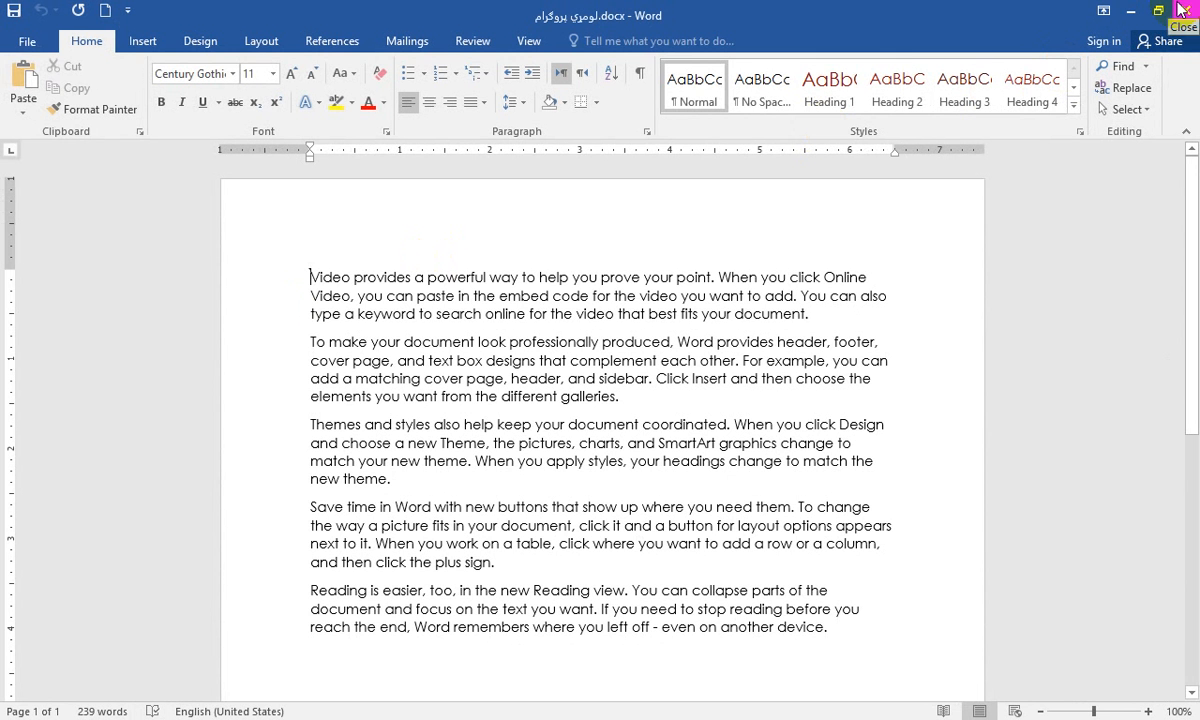
Encrypt the لومړي پروګرام document with a password, re-enter the password to confirm it, and save the document
{"action": "left_click", "coordinate": [26, 43]}
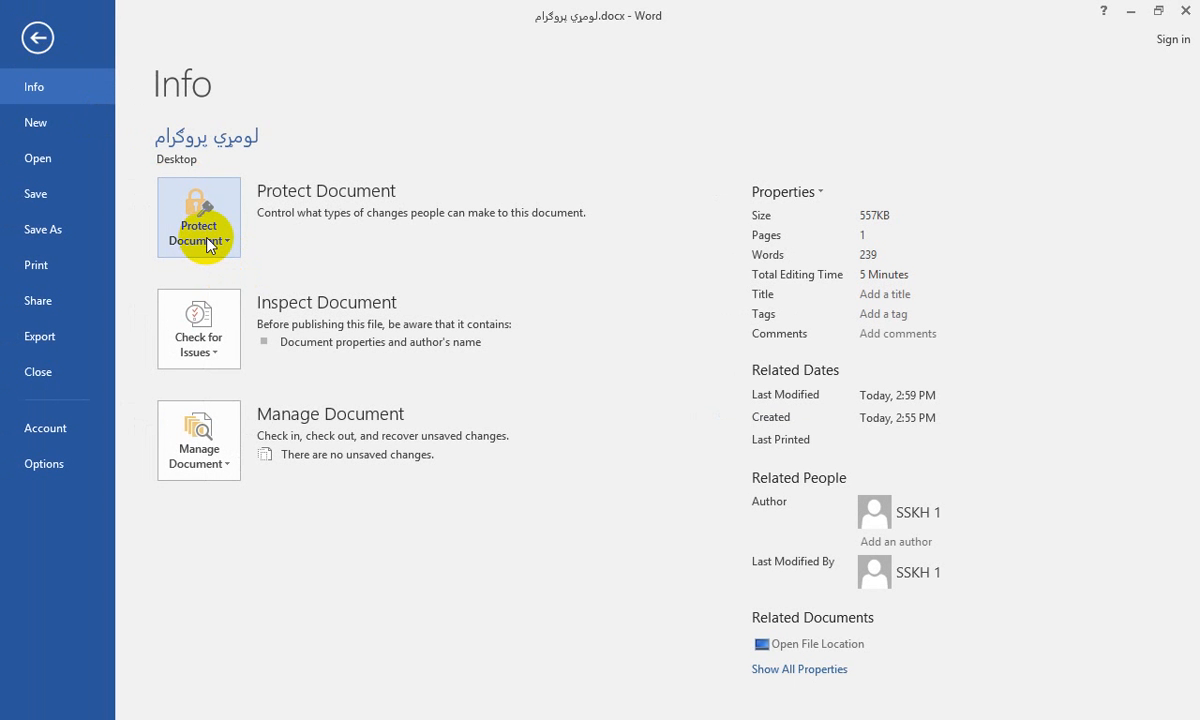
{"action": "left_click", "coordinate": [37, 38]}
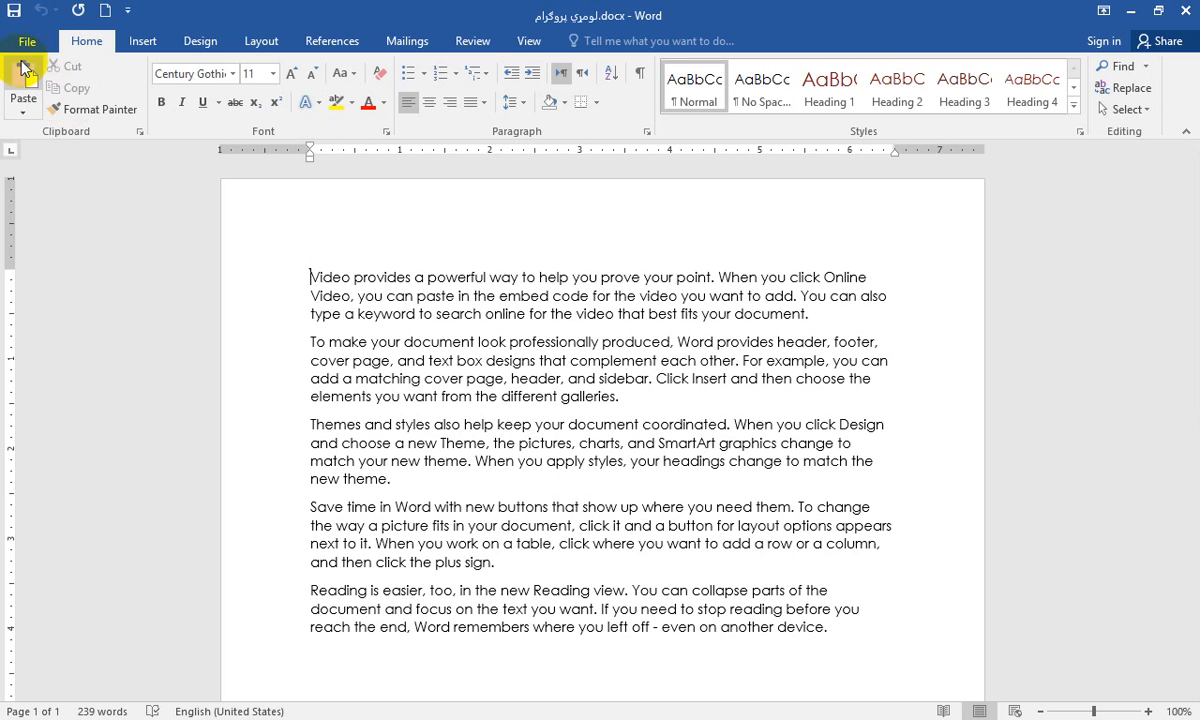
{"action": "left_click", "coordinate": [26, 41]}
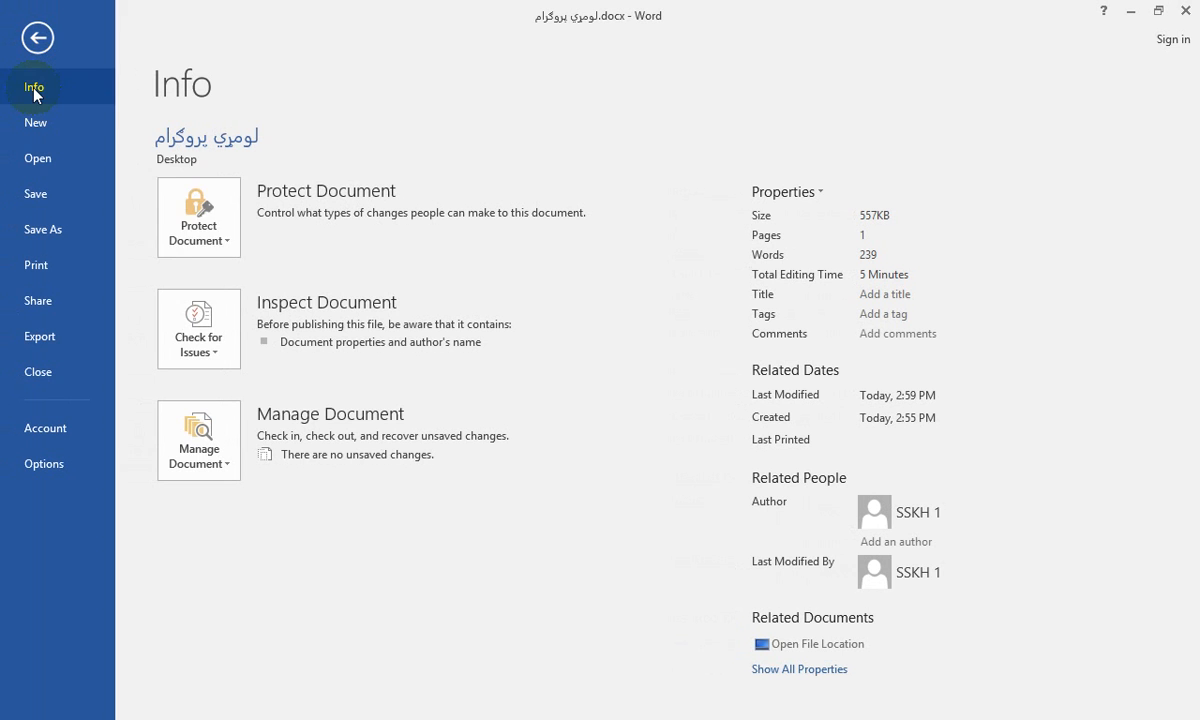
{"action": "left_click", "coordinate": [205, 250]}
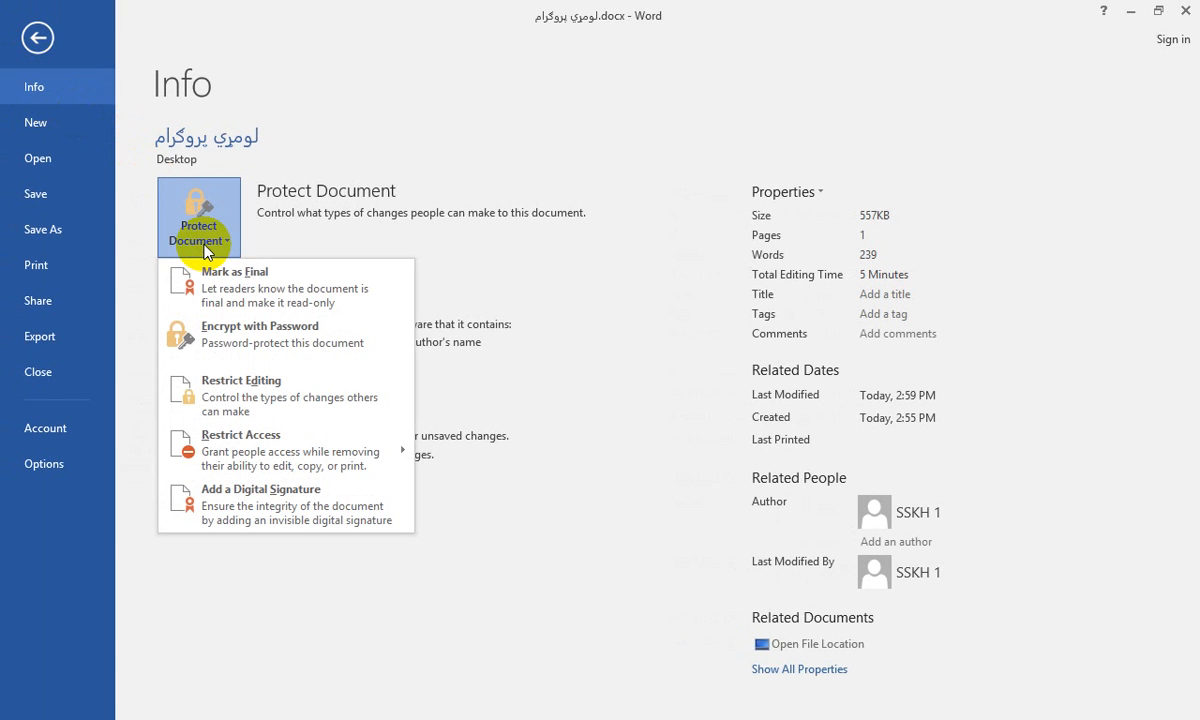
{"action": "left_click", "coordinate": [232, 344]}
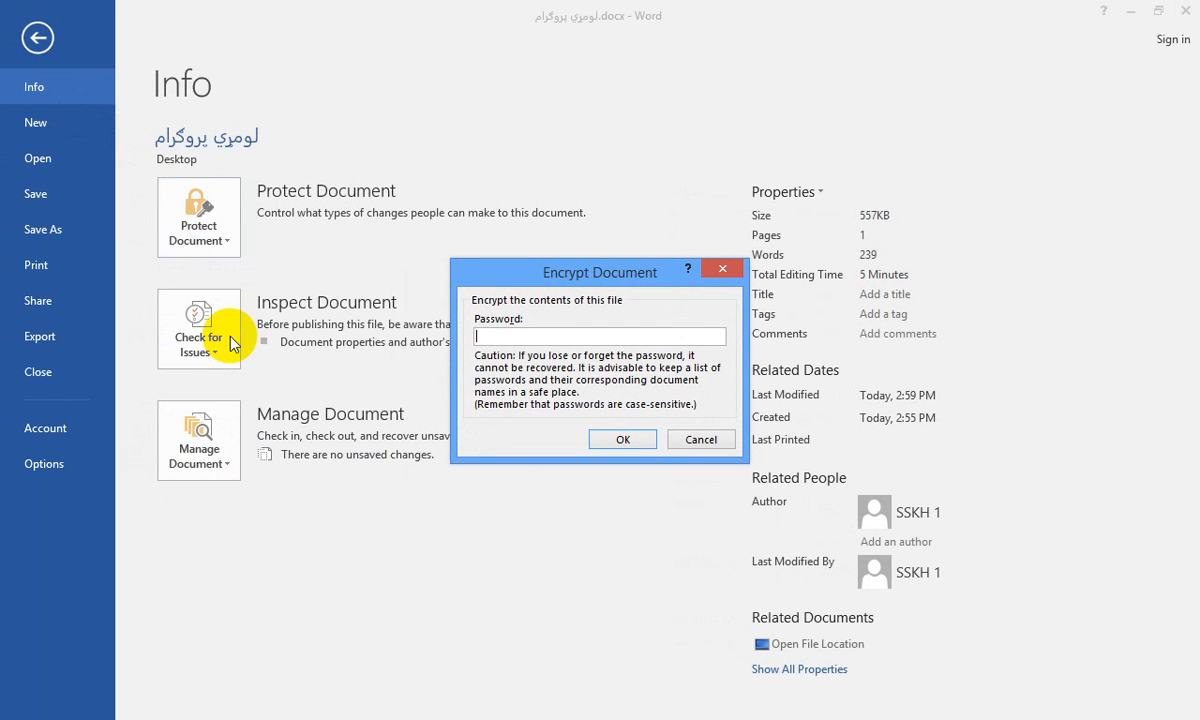
{"action": "type", "text": "123"}
{"action": "left_click", "coordinate": [621, 441]}
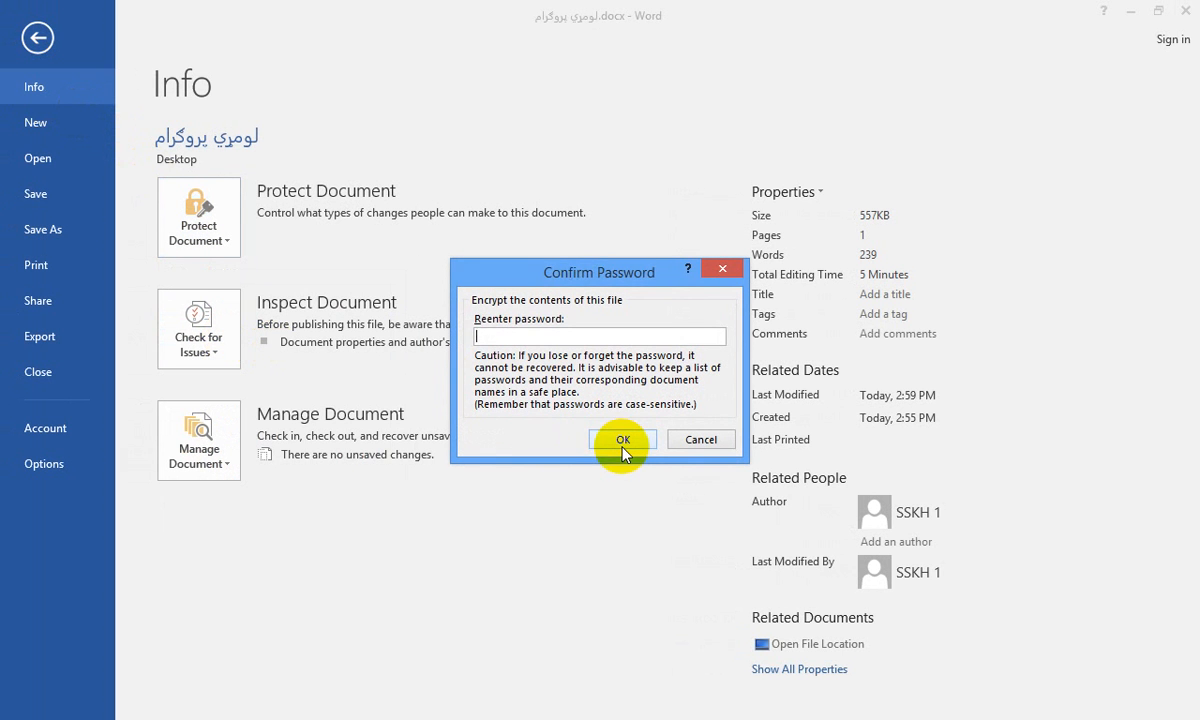
{"action": "type", "text": "123"}
{"action": "left_click", "coordinate": [623, 440]}
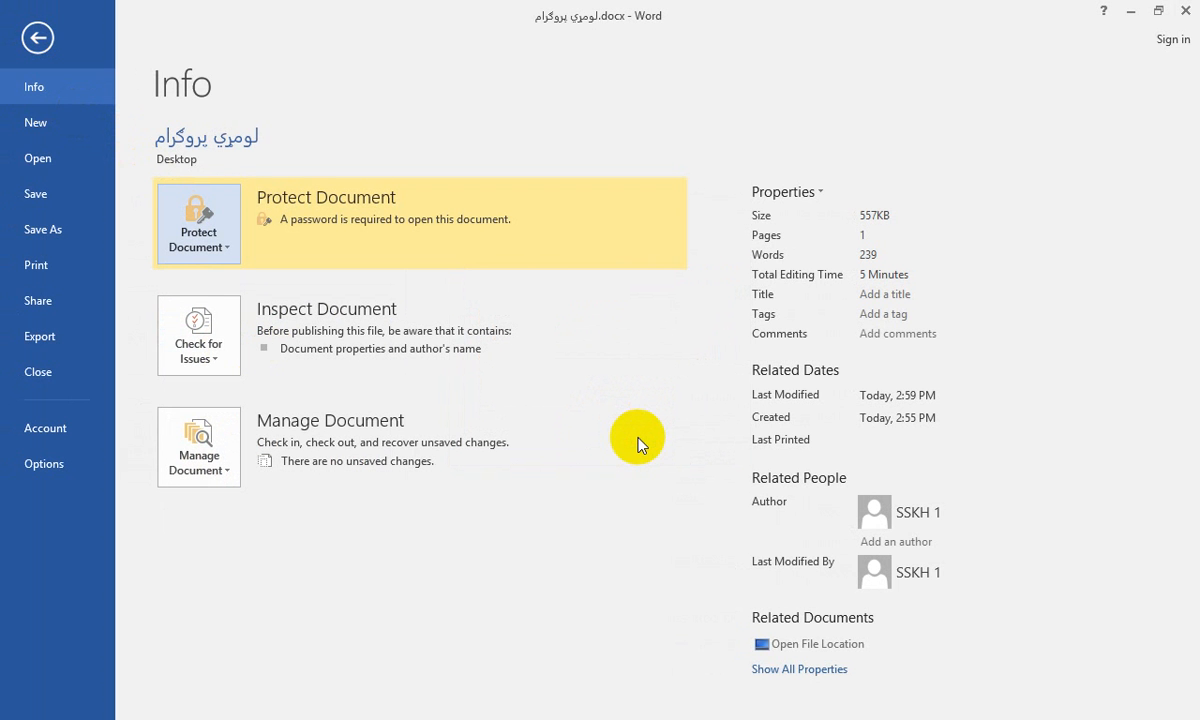
{"action": "left_click", "coordinate": [32, 40]}
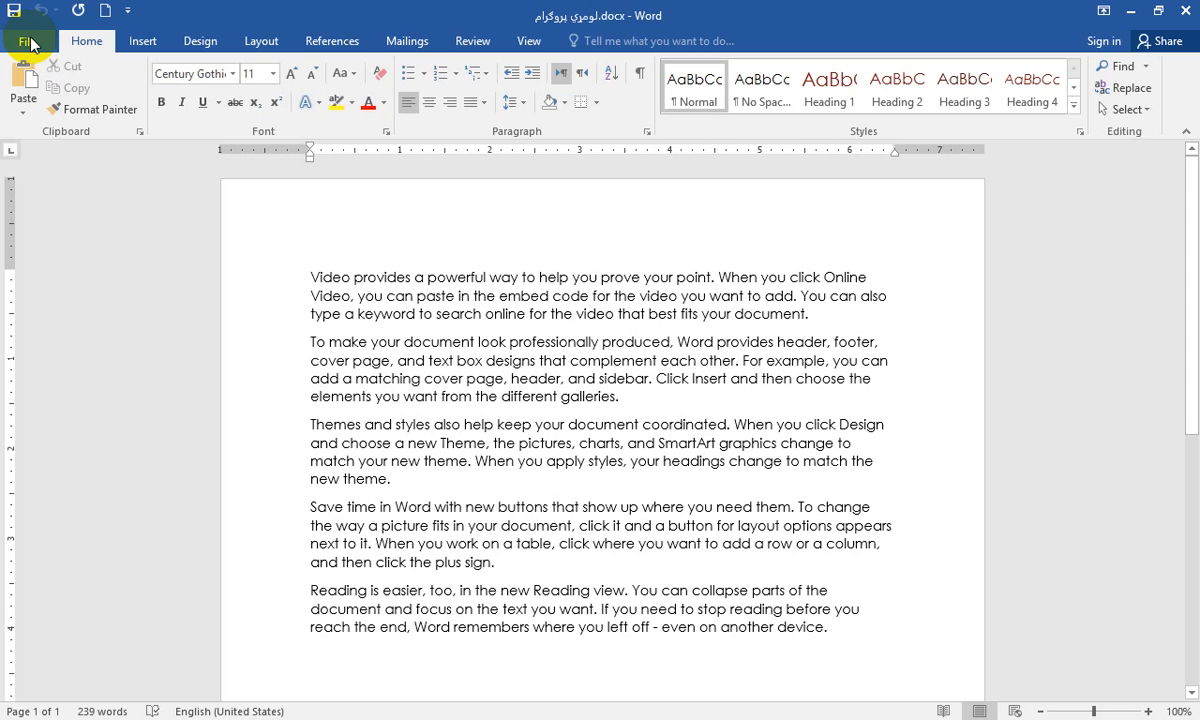
{"action": "key", "text": "ctrl+s"}
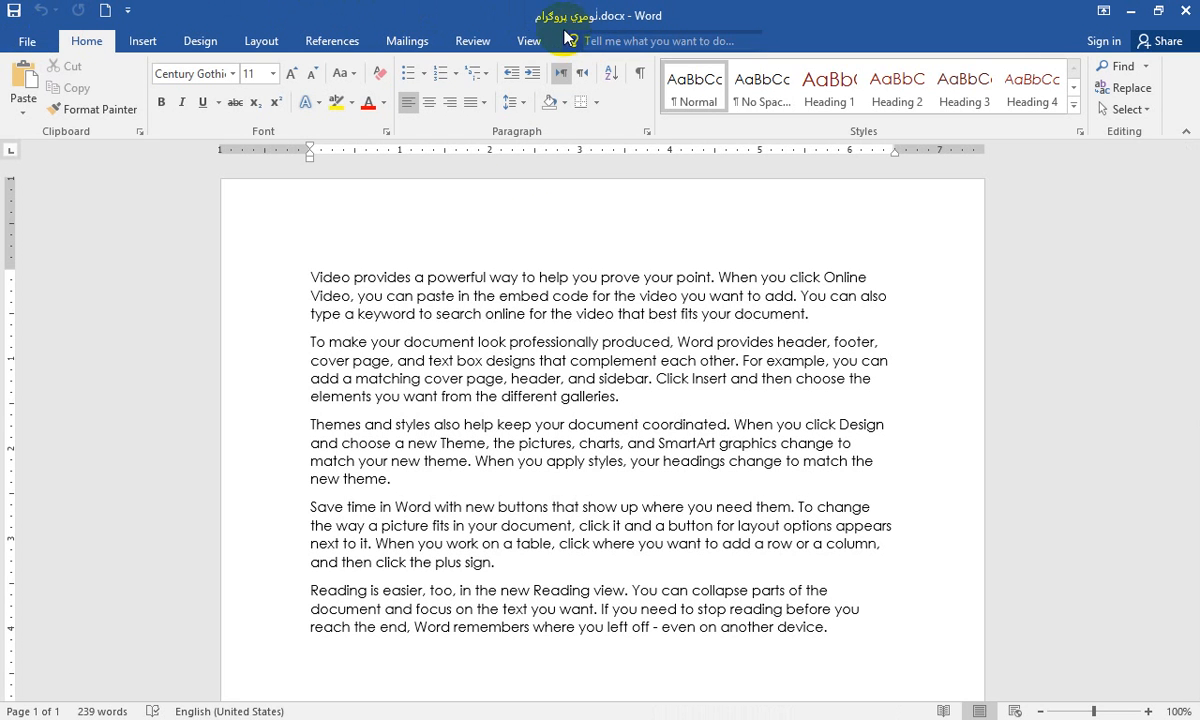
Close both open documents and reopen لومړي پروګرام from the desktop, entering the document password
{"action": "left_click", "coordinate": [1184, 18]}
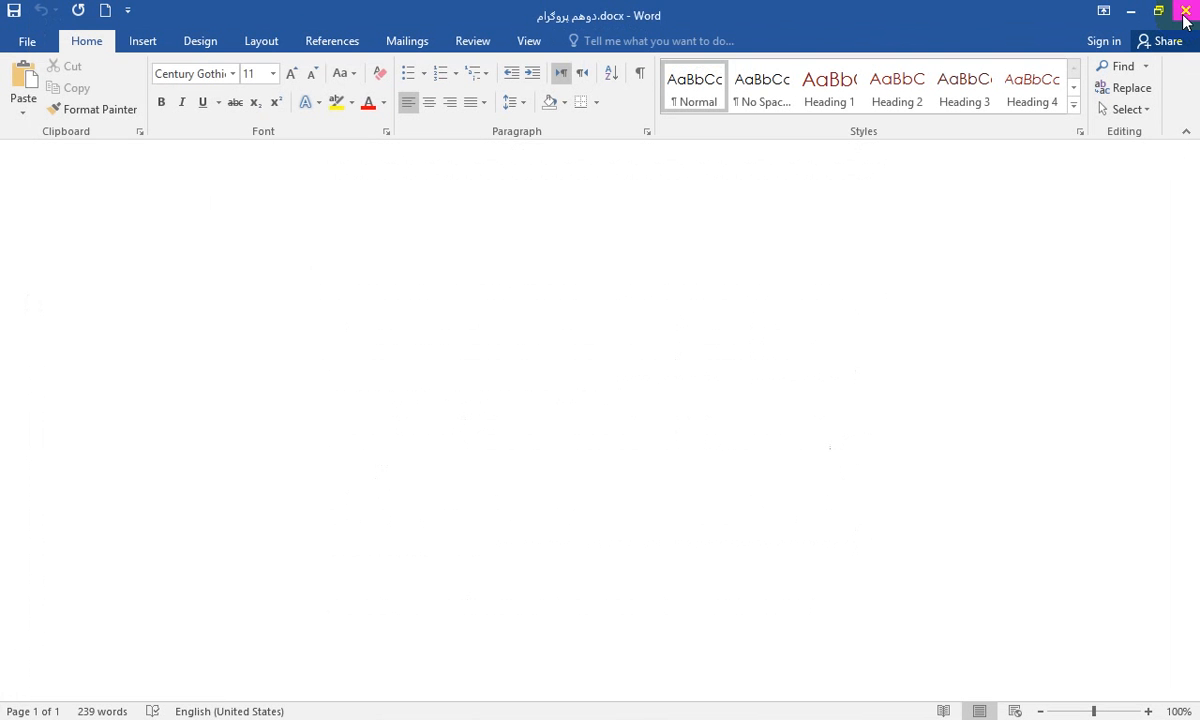
{"action": "left_click", "coordinate": [1184, 18]}
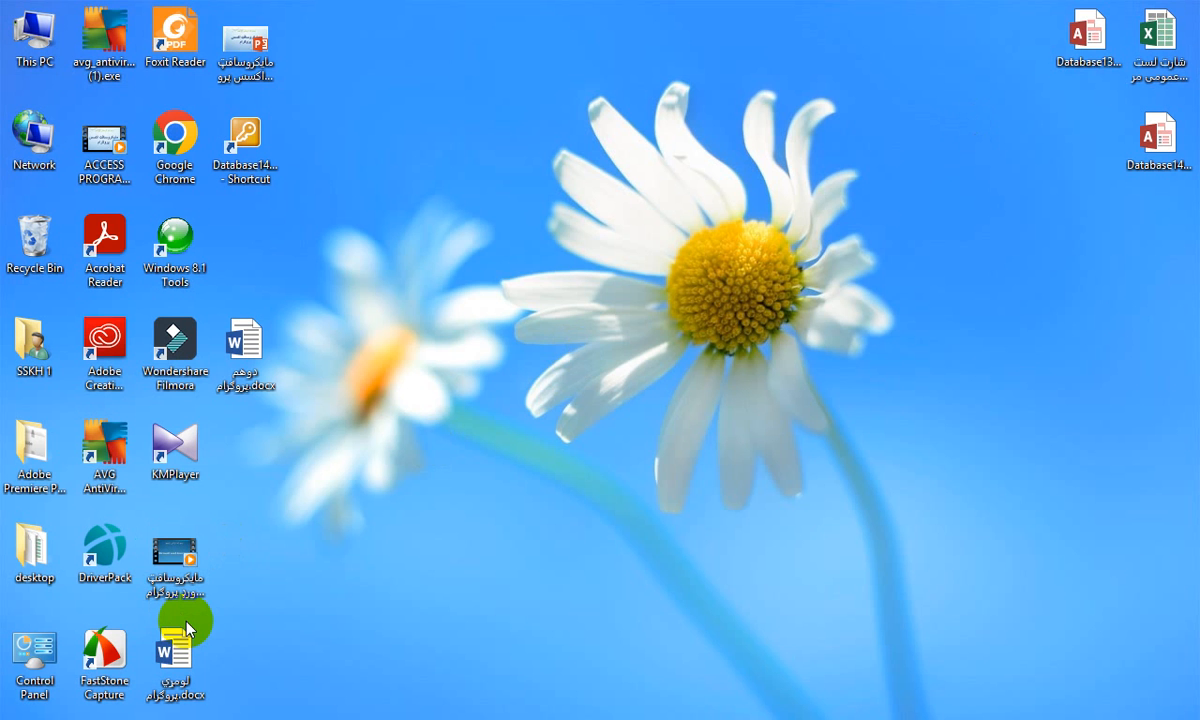
{"action": "double_click", "coordinate": [170, 648]}
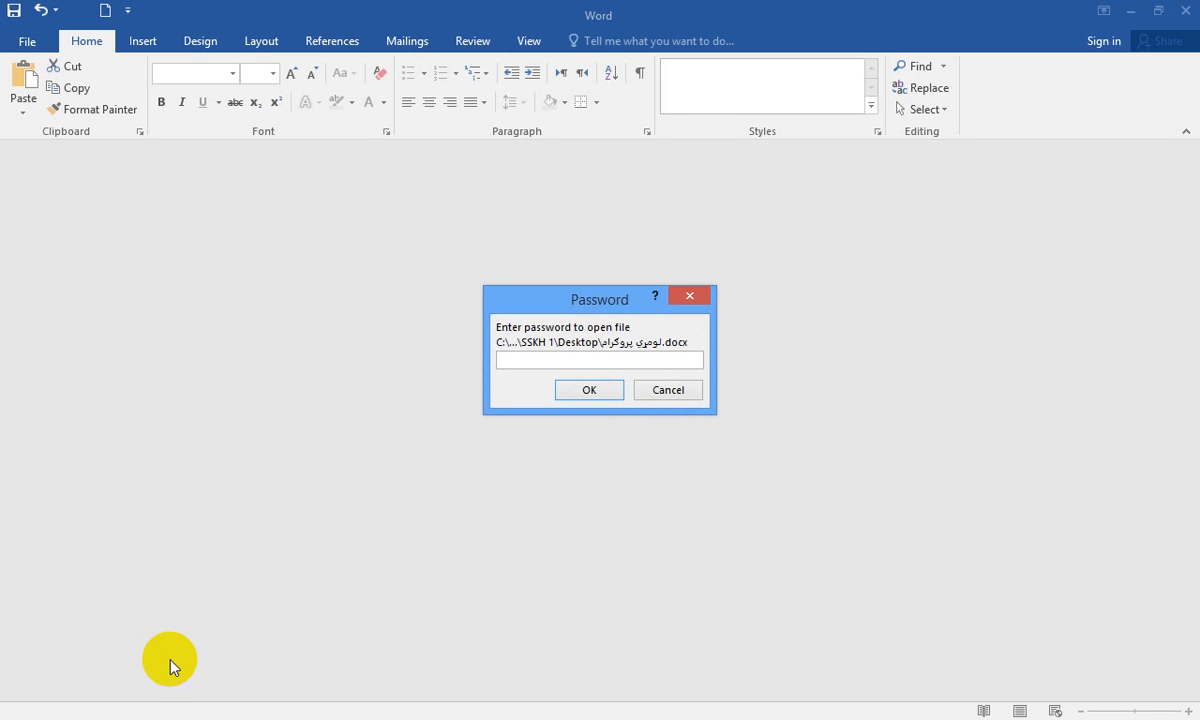
{"action": "type", "text": "123"}
{"action": "key", "text": "Return"}
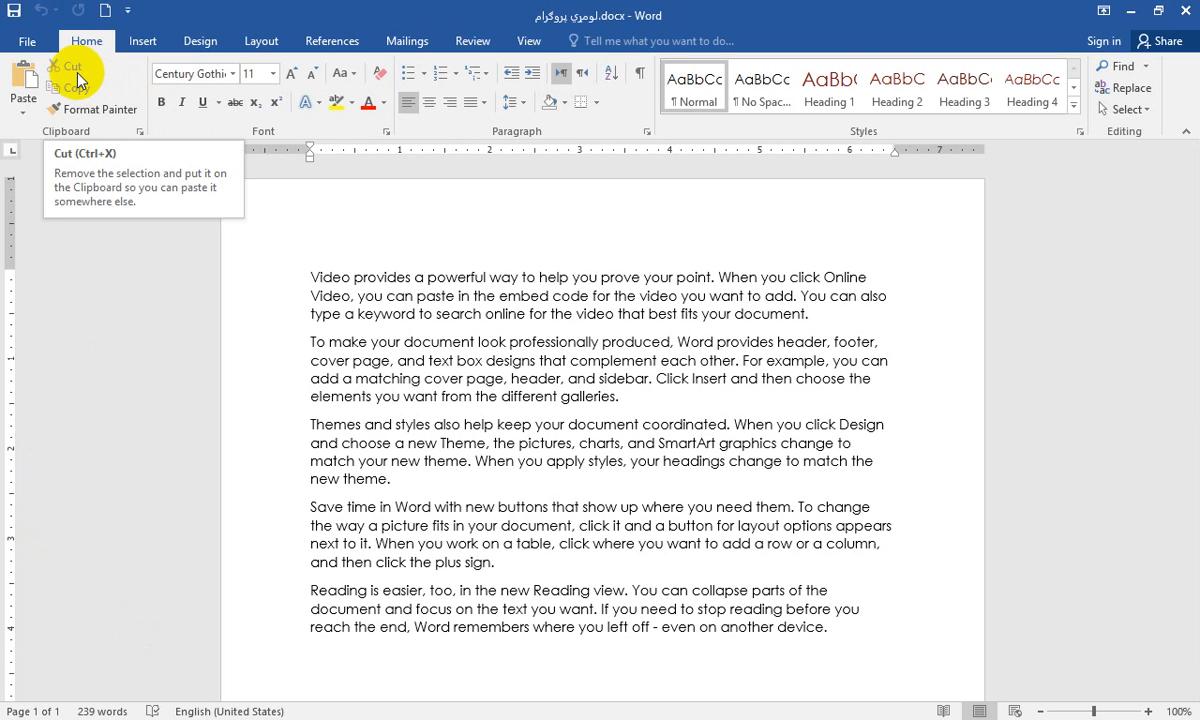
Remove the document's encryption by clearing its password, and save the document
{"action": "left_click", "coordinate": [27, 40]}
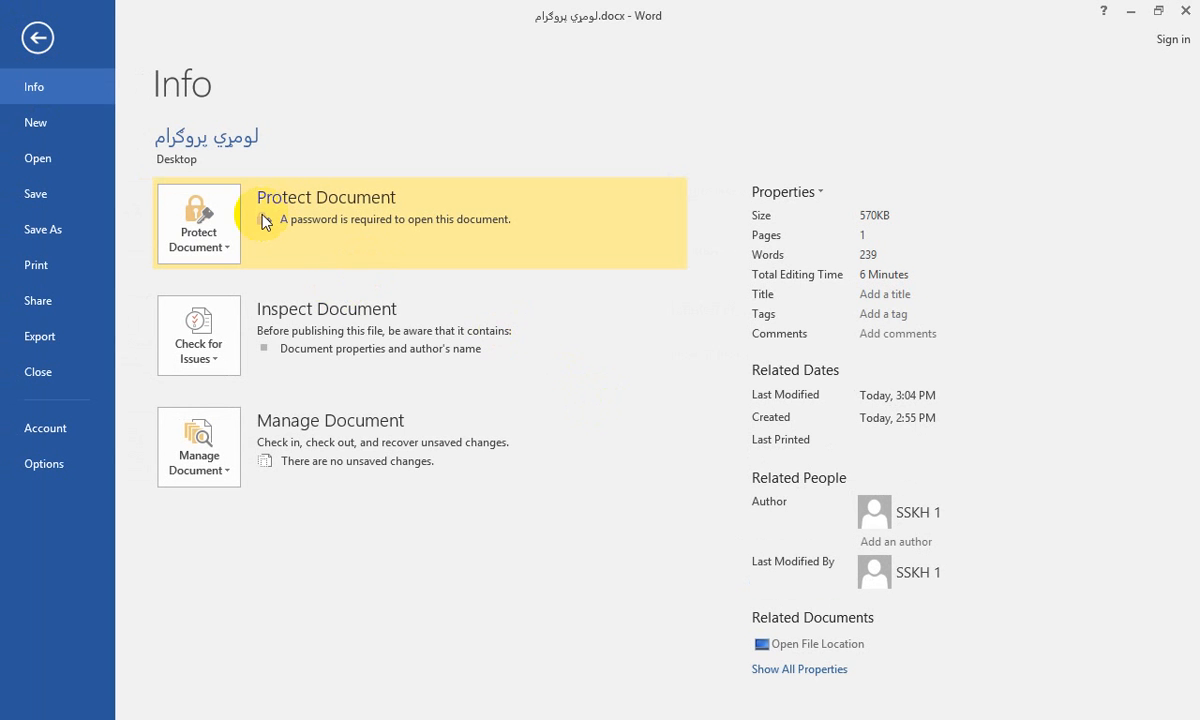
{"action": "left_click", "coordinate": [209, 236]}
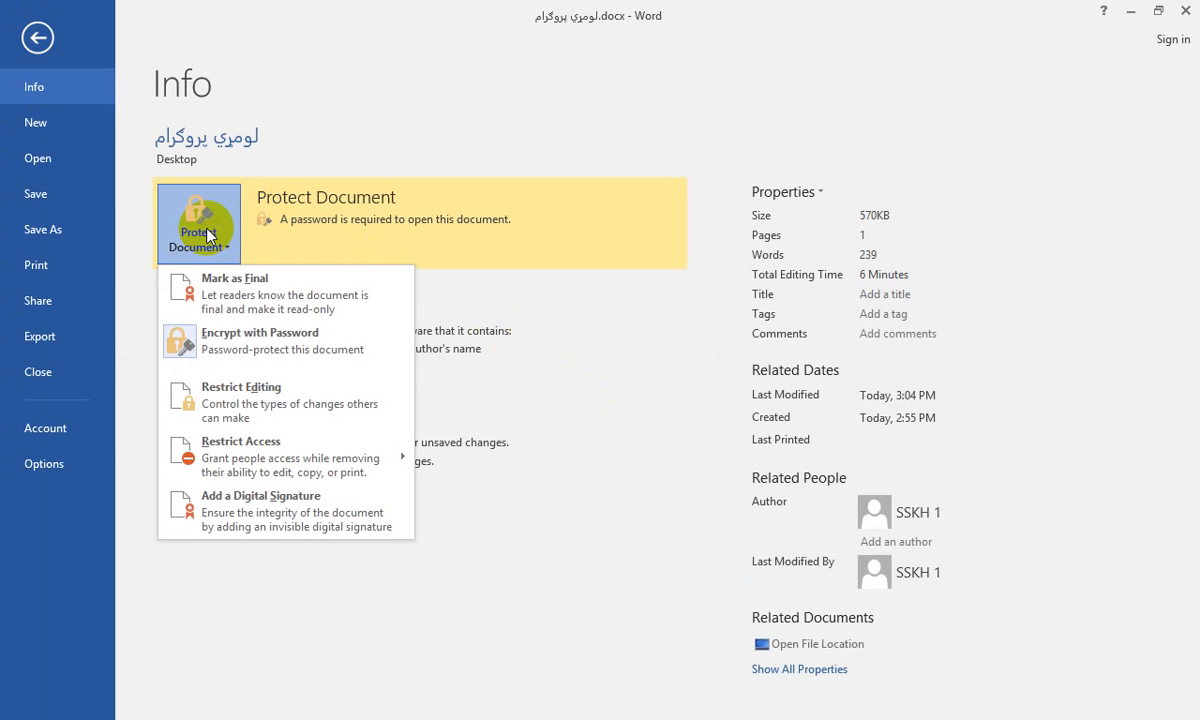
{"action": "left_click", "coordinate": [200, 341]}
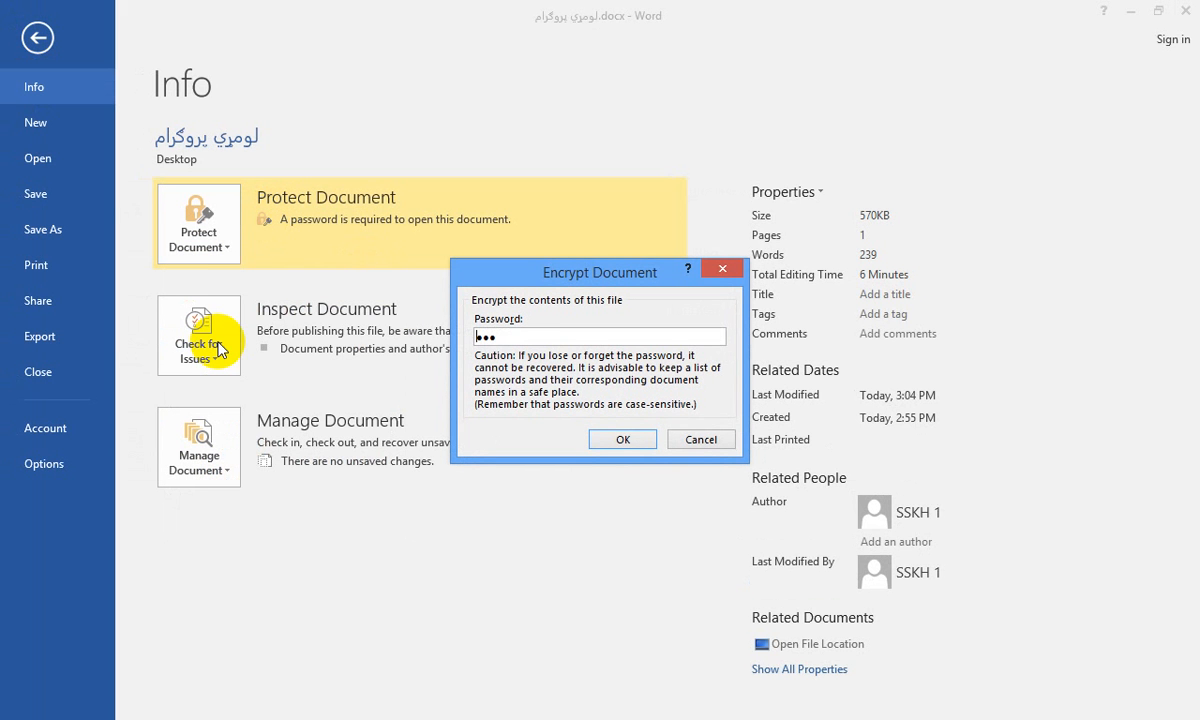
{"action": "key", "text": "BackSpace"}
{"action": "key", "text": "BackSpace"}
{"action": "key", "text": "BackSpace"}
{"action": "left_click", "coordinate": [617, 442]}
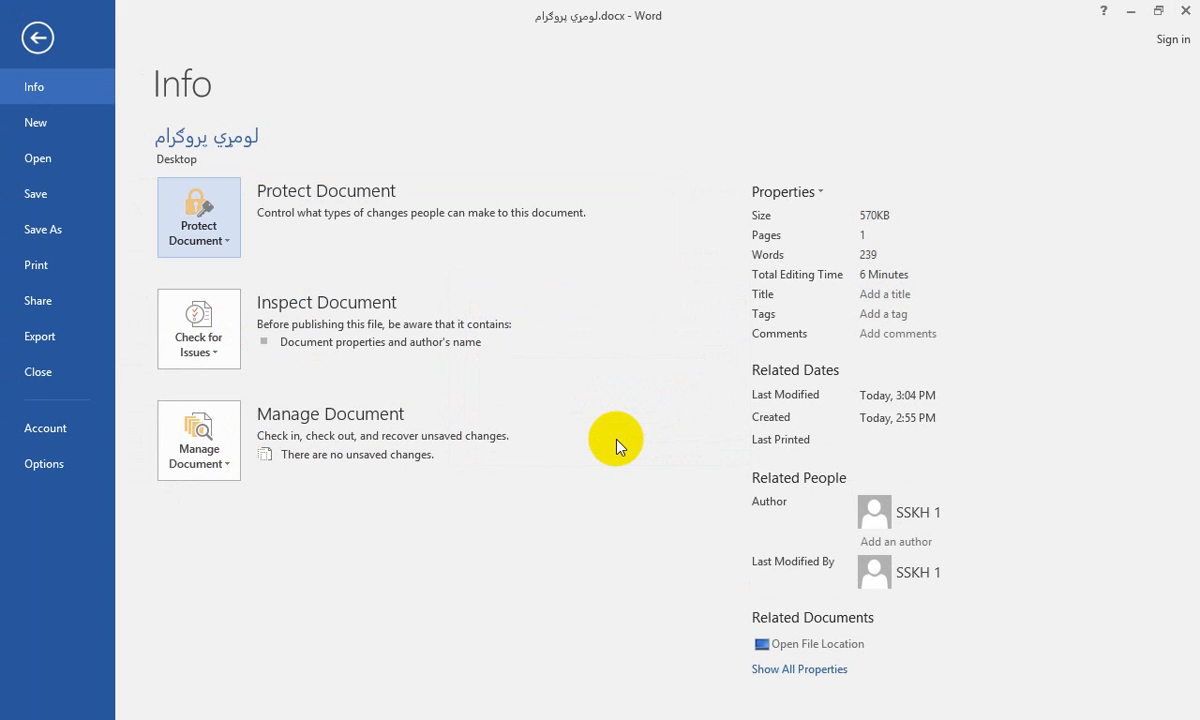
{"action": "left_click", "coordinate": [38, 40]}
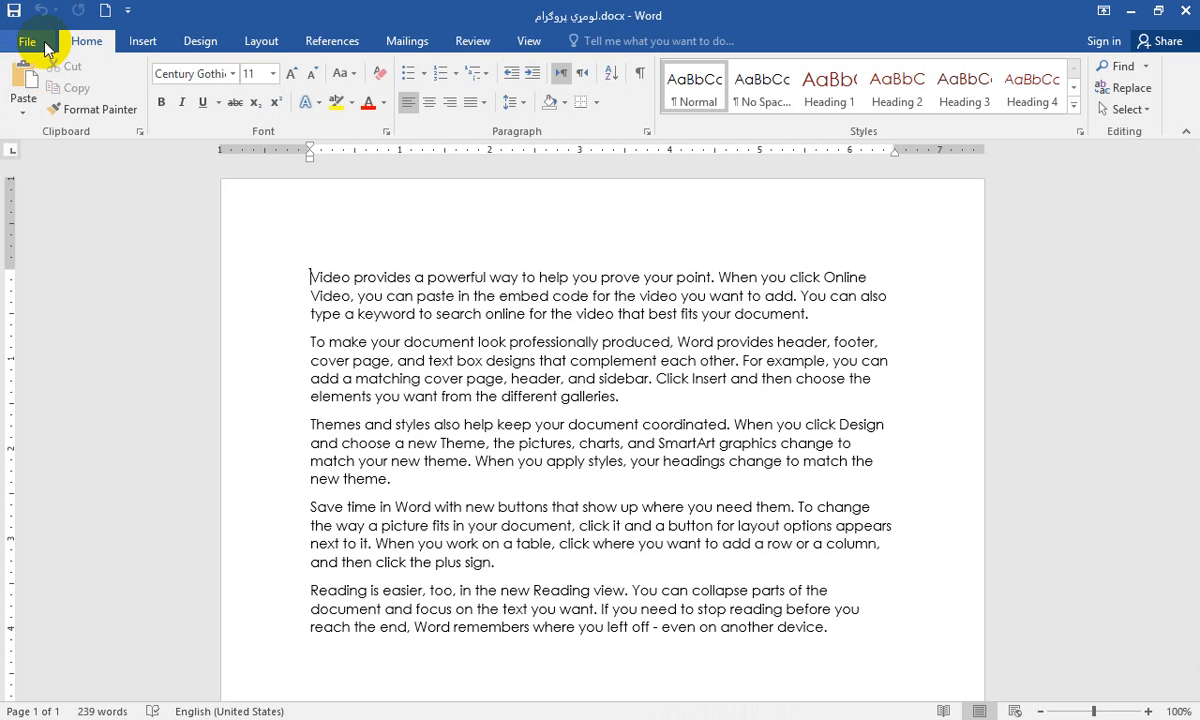
{"action": "left_click", "coordinate": [30, 42]}
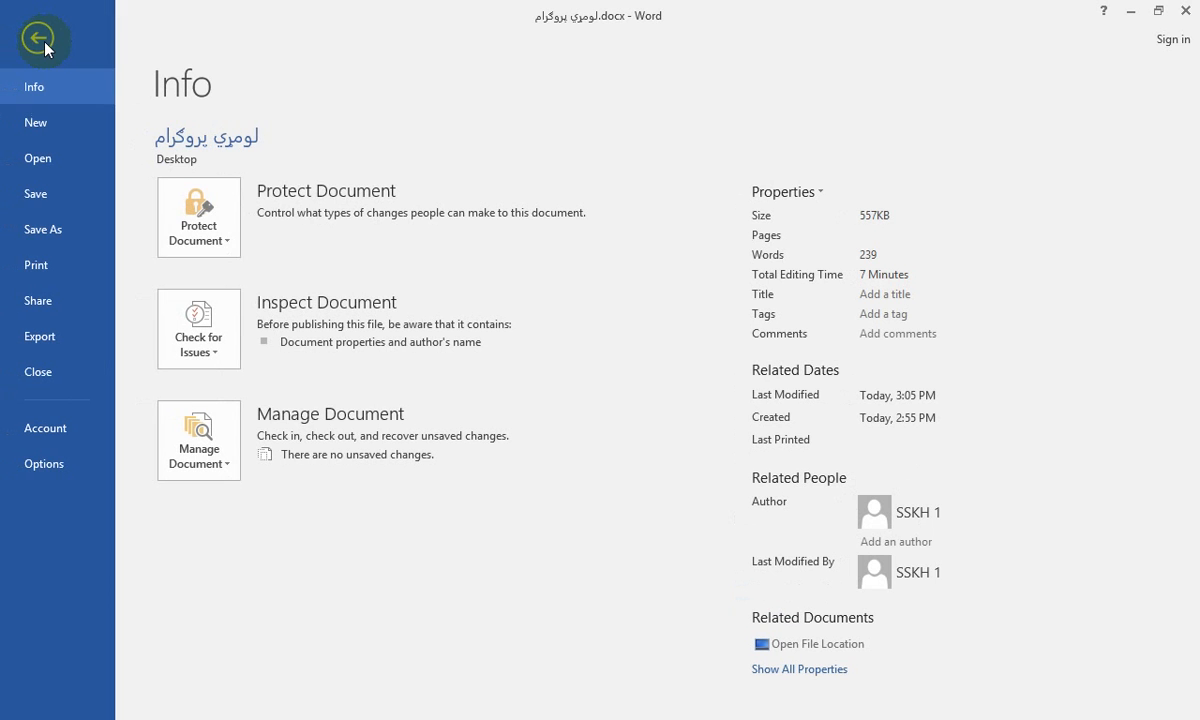